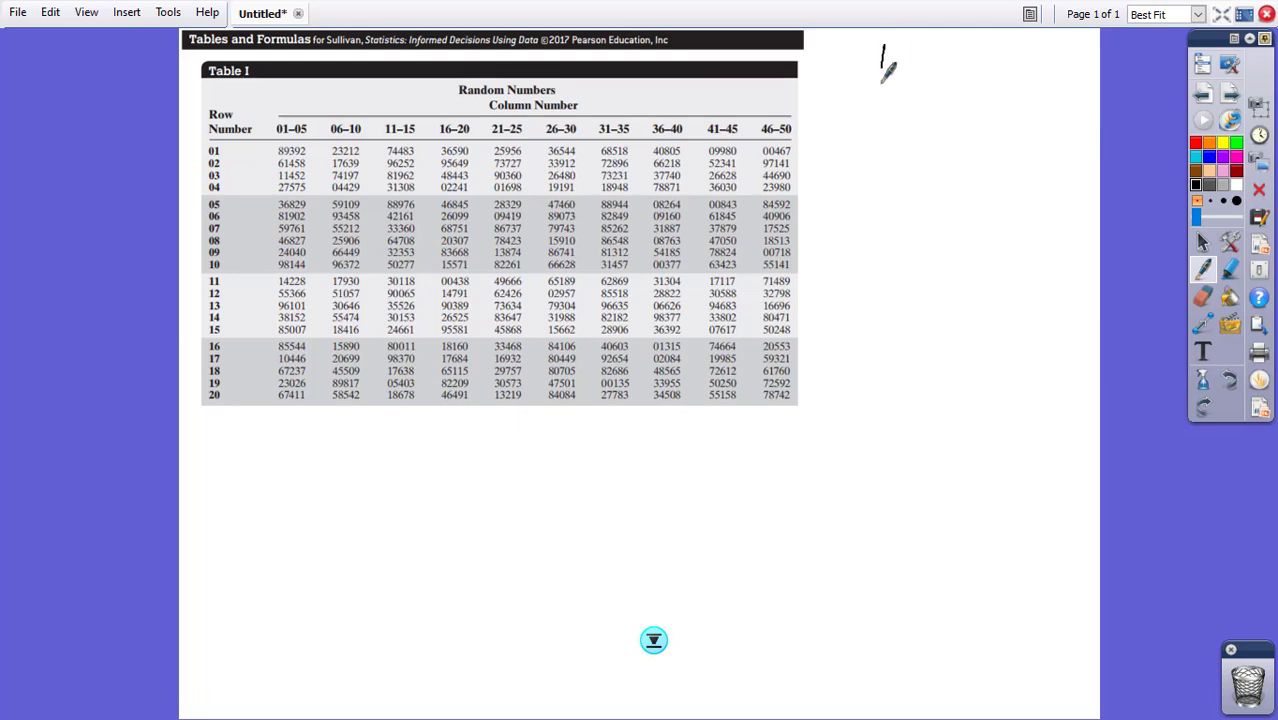
Handwrite 'N=50' and 'row 4, column 6' in the blank area right of the table
mouse_move(881, 84)
mouse_down()
mouse_move(884, 45)
mouse_move(933, 60)
mouse_move(935, 74)
mouse_move(968, 54)
mouse_move(945, 68)
mouse_move(950, 86)
mouse_move(988, 82)
mouse_move(998, 60)
mouse_up()
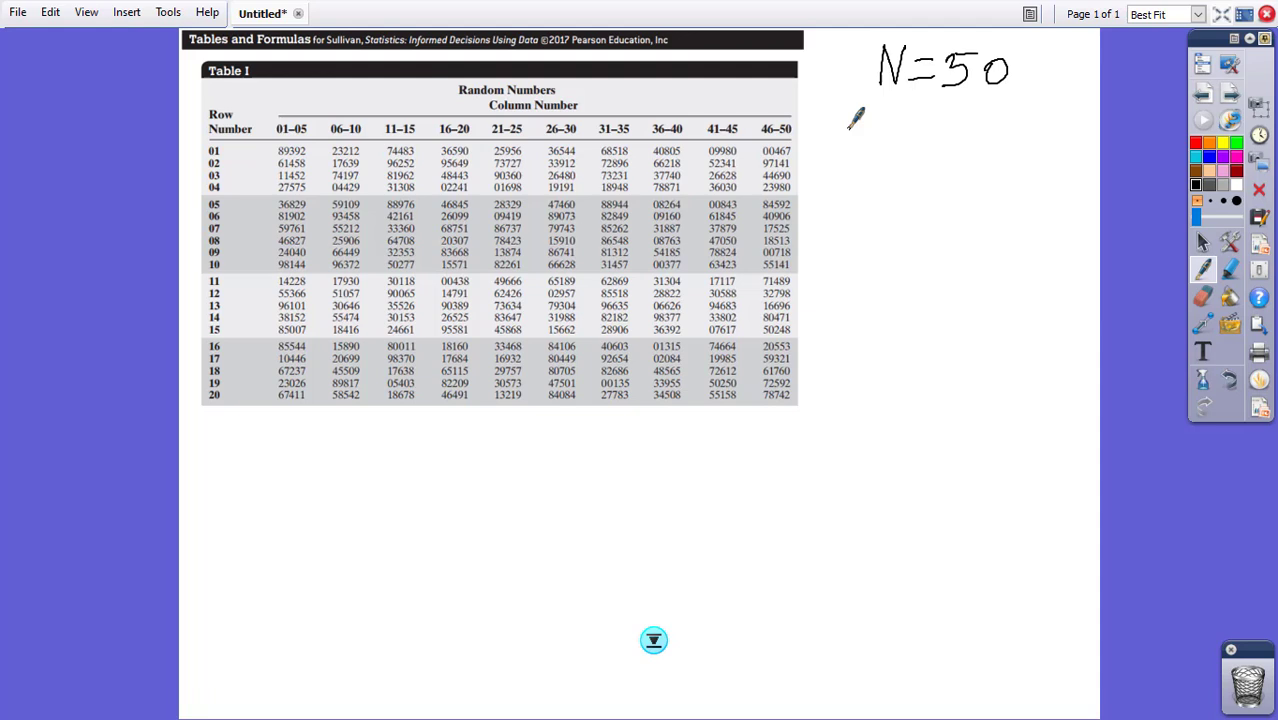
mouse_move(844, 126)
mouse_down()
mouse_move(866, 120)
mouse_move(880, 140)
mouse_move(926, 128)
mouse_up()
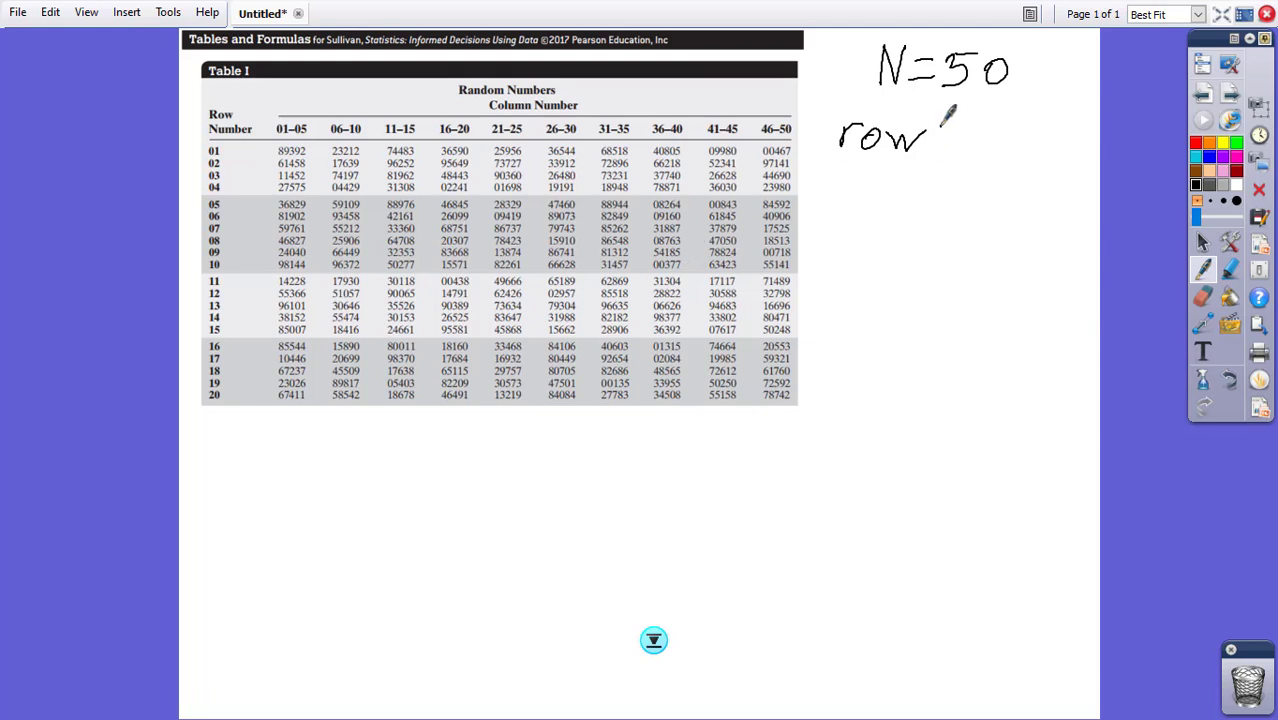
mouse_move(945, 120)
mouse_down()
mouse_move(984, 126)
mouse_move(966, 172)
mouse_up()
mouse_move(852, 184)
mouse_down()
mouse_move(887, 192)
mouse_move(896, 176)
mouse_move(908, 206)
mouse_move(924, 186)
mouse_move(966, 204)
mouse_move(990, 188)
mouse_move(980, 200)
mouse_up()
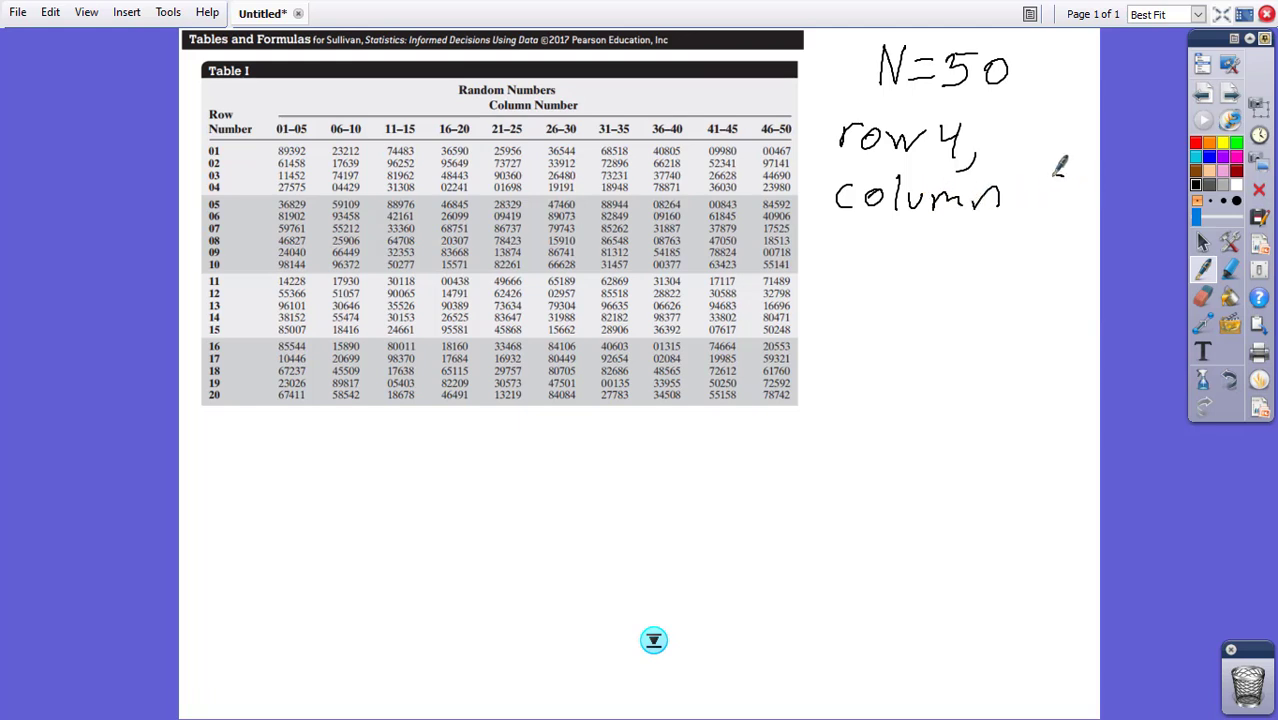
drag(1062, 176, 1042, 196)
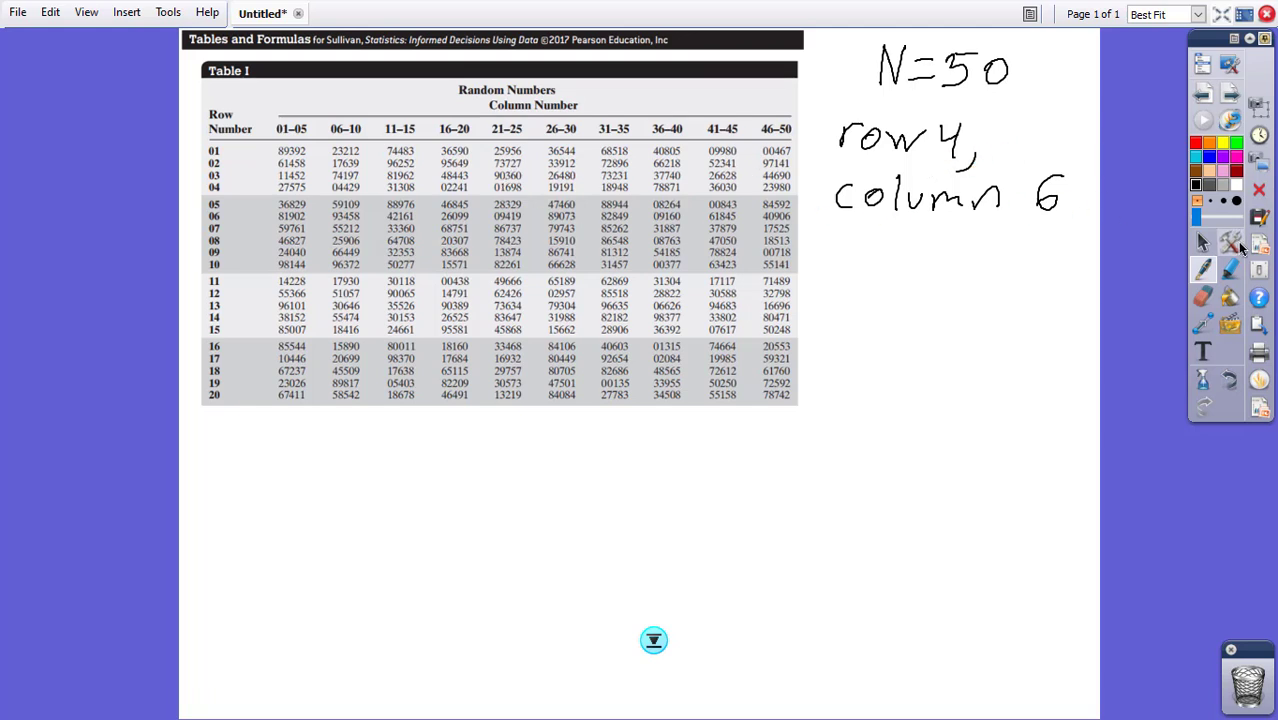
click(1233, 278)
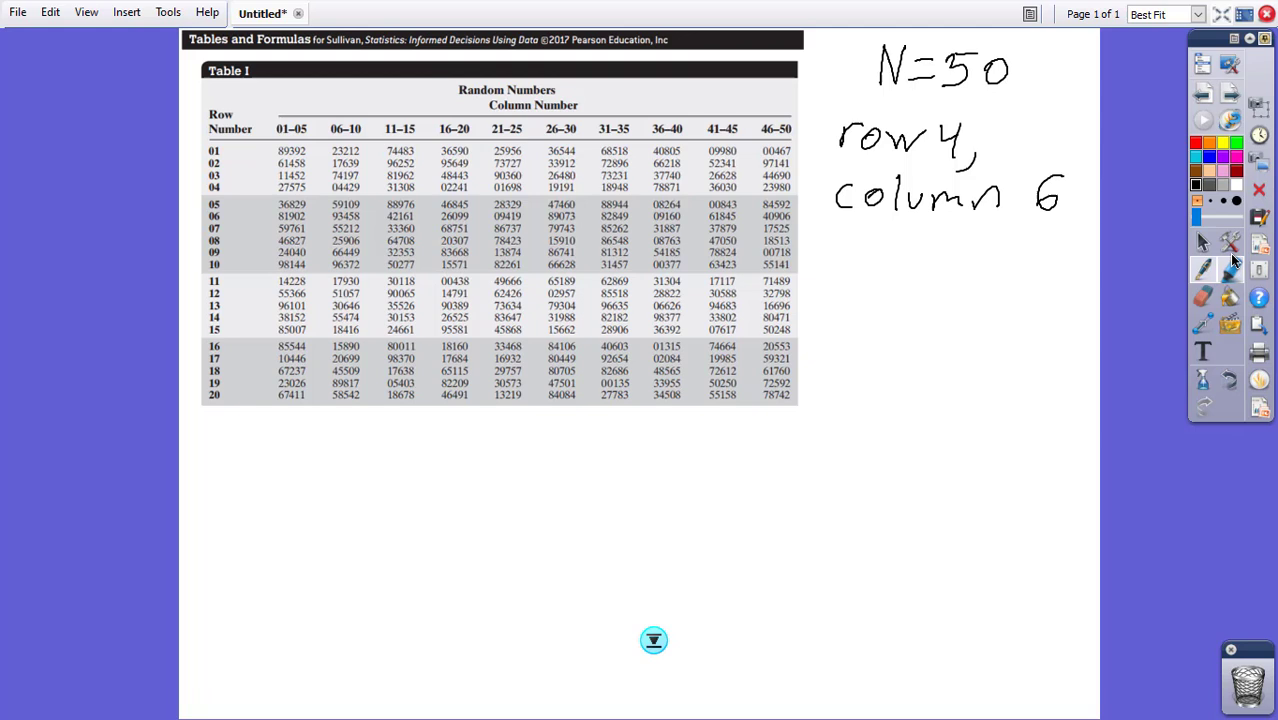
Highlight entry 04429 in row 04 in yellow and write 04 below the notes
click(1222, 142)
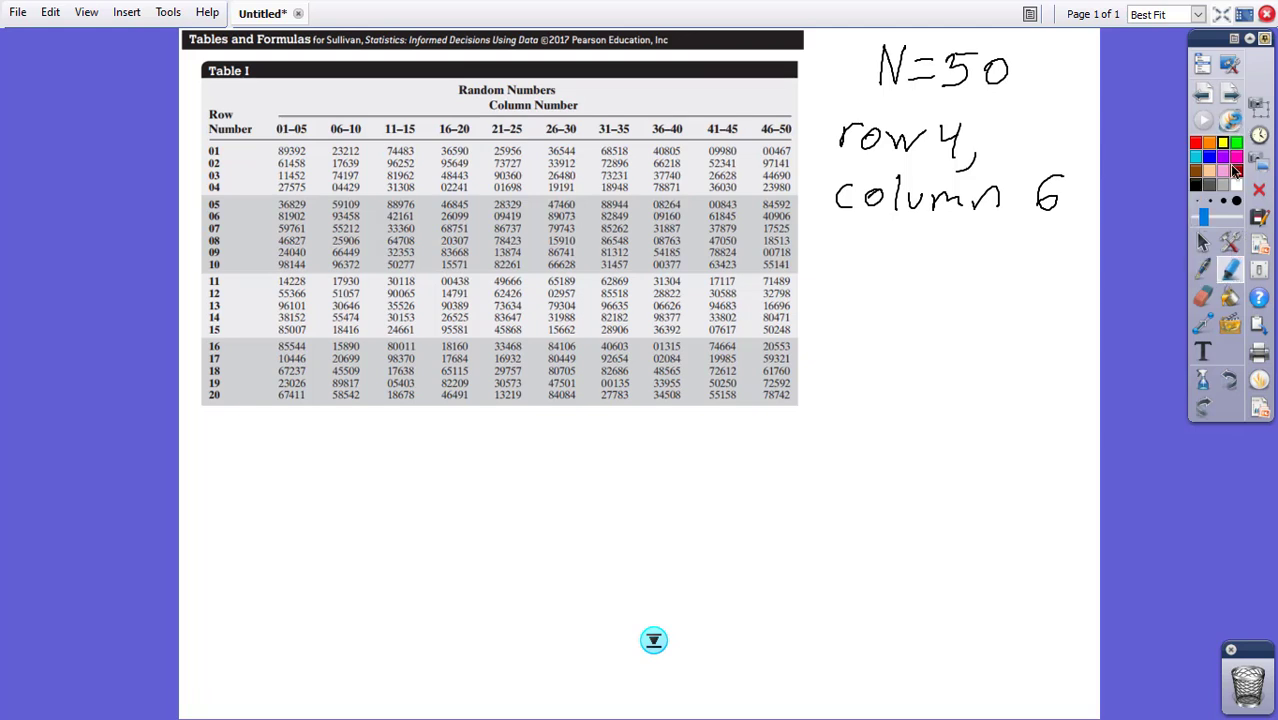
click(337, 186)
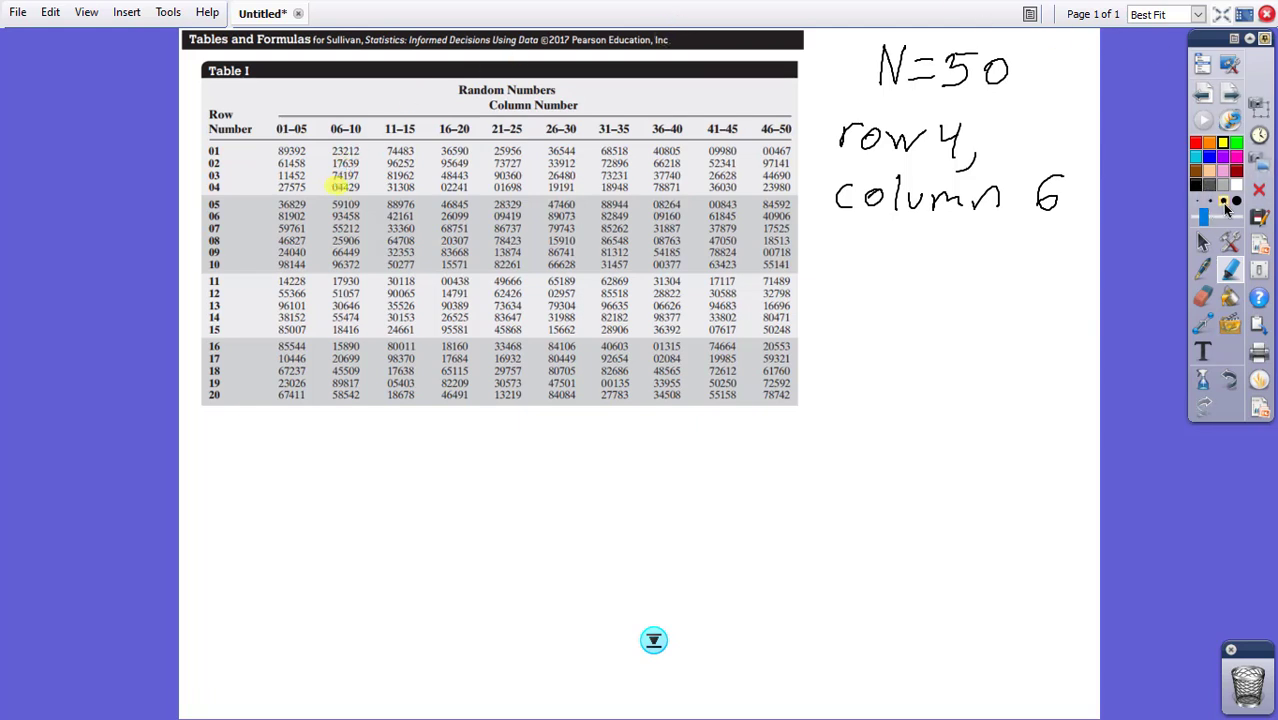
click(1204, 274)
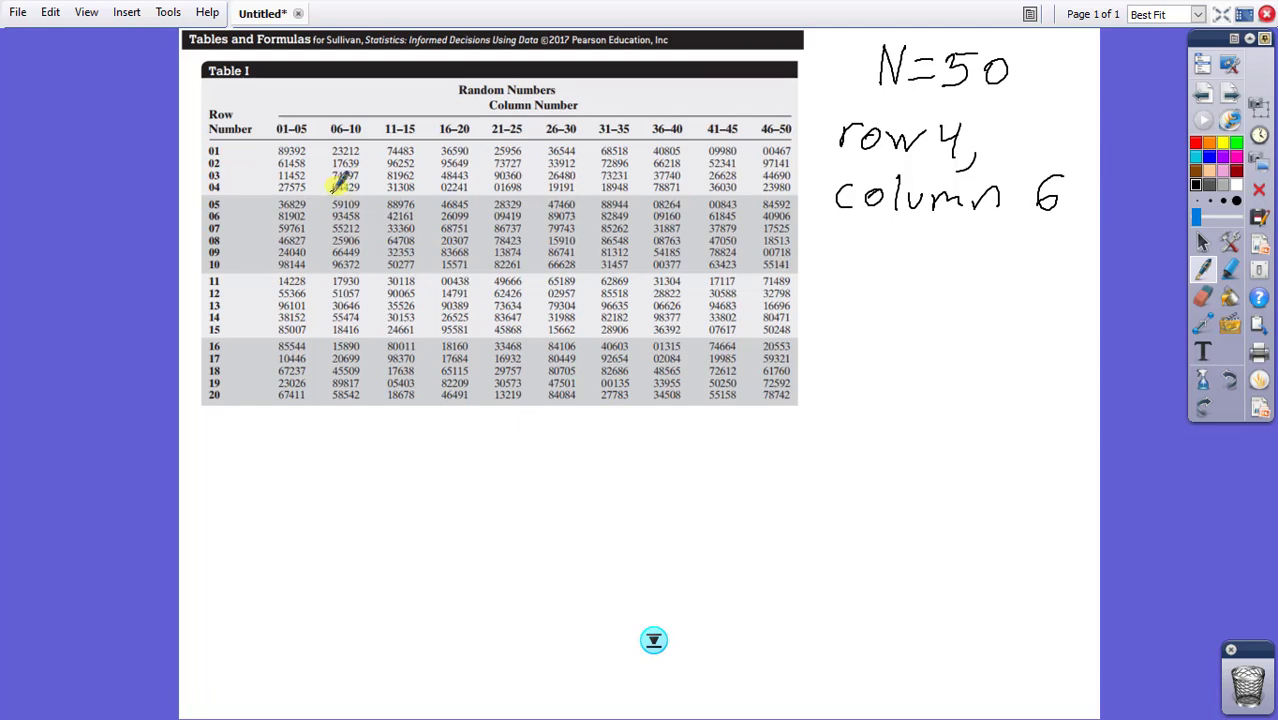
drag(336, 186, 356, 188)
mouse_move(890, 250)
mouse_down()
mouse_move(884, 272)
mouse_move(890, 250)
mouse_move(930, 264)
mouse_move(918, 295)
mouse_up()
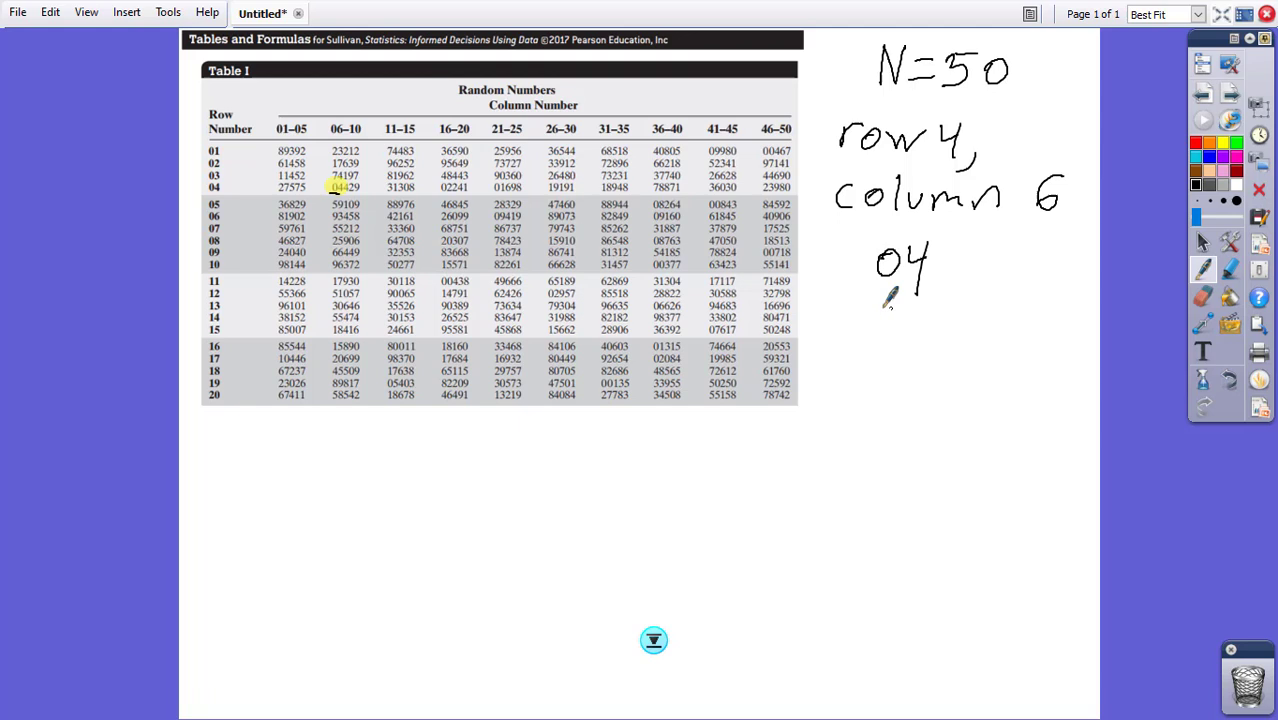
Write 59 with an X, tick 04, and add n=4 under N=50
mouse_move(883, 300)
mouse_down()
mouse_move(874, 324)
mouse_move(918, 320)
mouse_up()
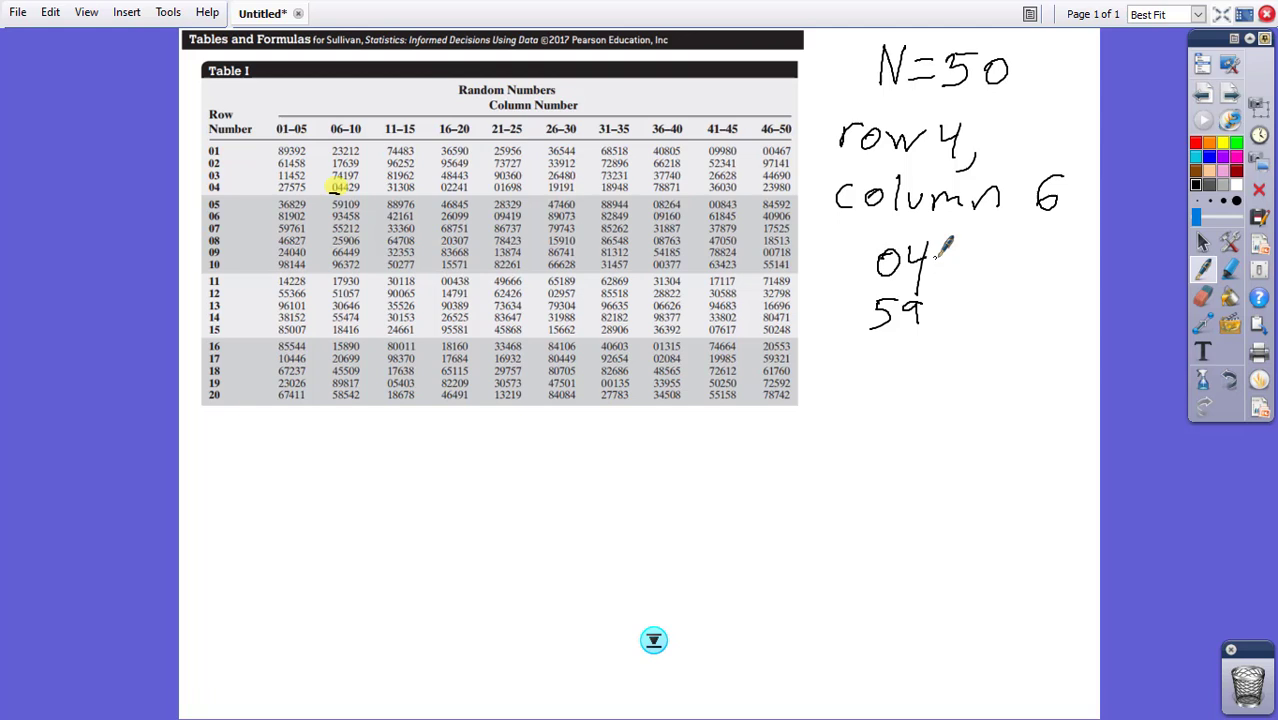
drag(938, 252, 986, 234)
drag(947, 294, 973, 314)
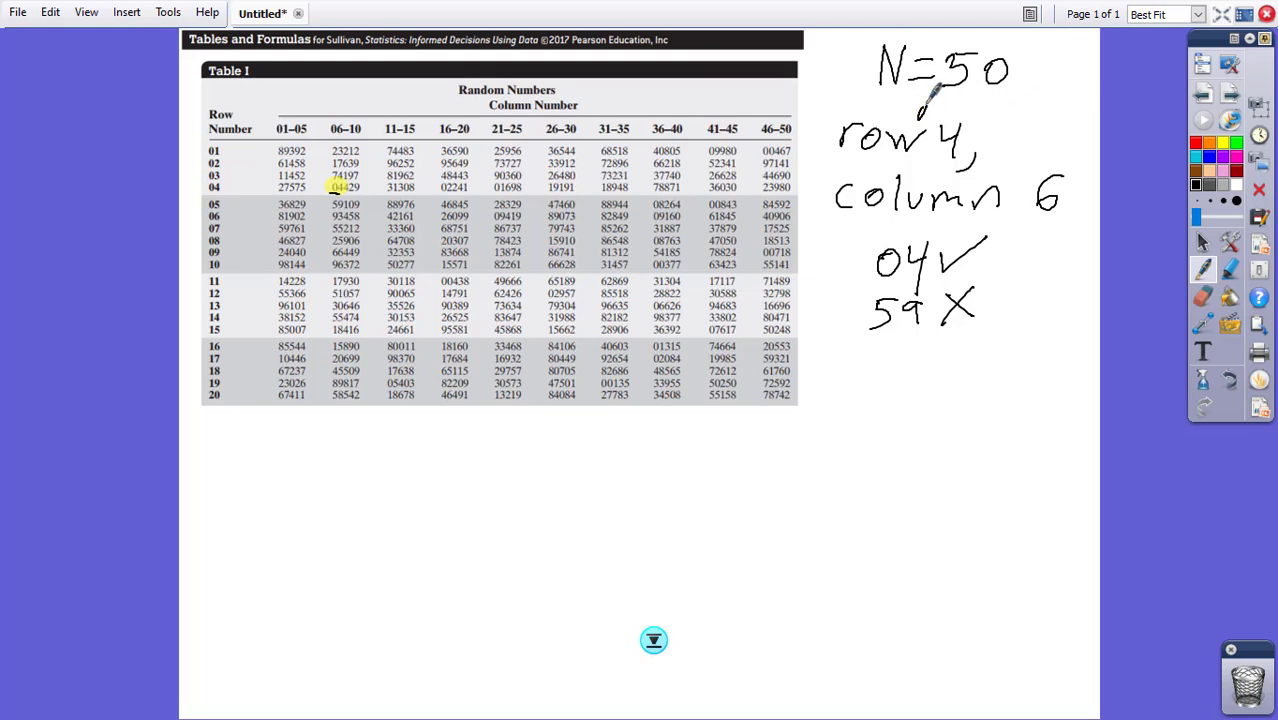
mouse_move(921, 110)
mouse_down()
mouse_move(974, 100)
mouse_move(1006, 106)
mouse_move(1002, 122)
mouse_up()
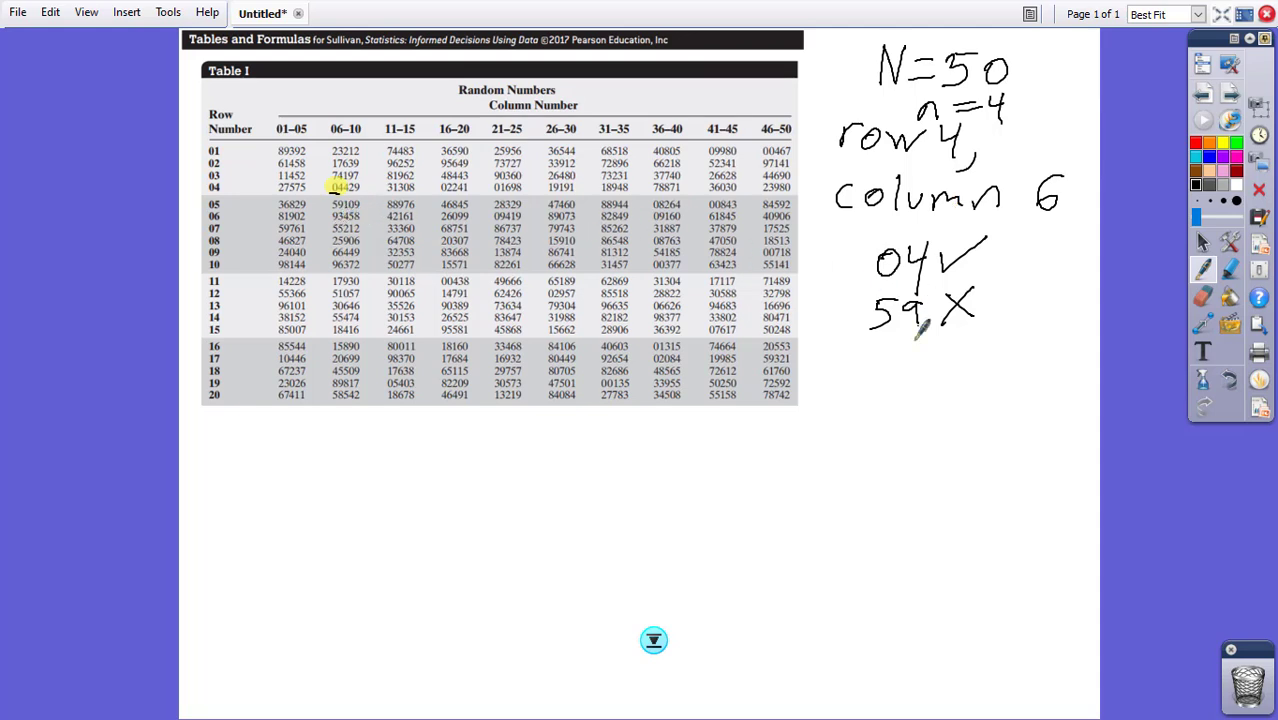
Write 93 and 55 below, each crossed out with an X
mouse_move(888, 346)
mouse_down()
mouse_move(881, 373)
mouse_move(918, 358)
mouse_move(900, 376)
mouse_up()
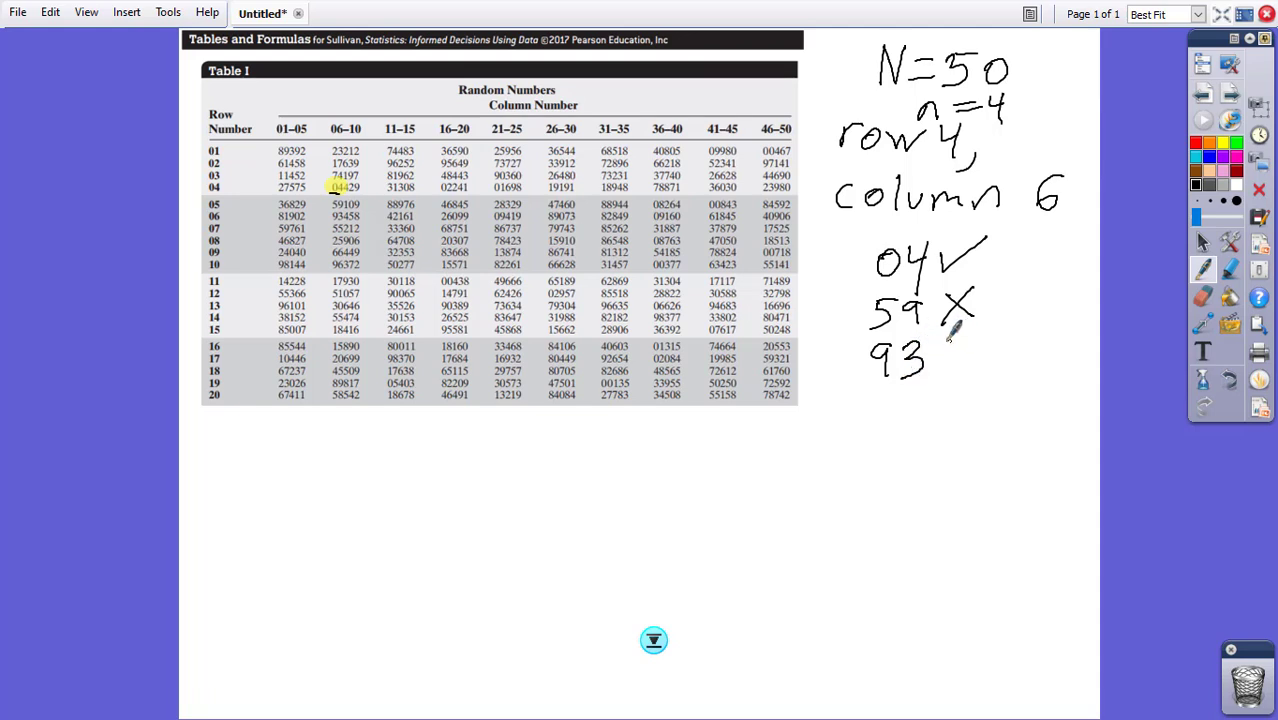
mouse_move(944, 345)
mouse_down()
mouse_move(970, 370)
mouse_move(941, 372)
mouse_up()
mouse_move(874, 392)
mouse_down()
mouse_move(867, 427)
mouse_move(970, 396)
mouse_move(964, 408)
mouse_up()
key(ctrl+z)
drag(964, 387, 941, 409)
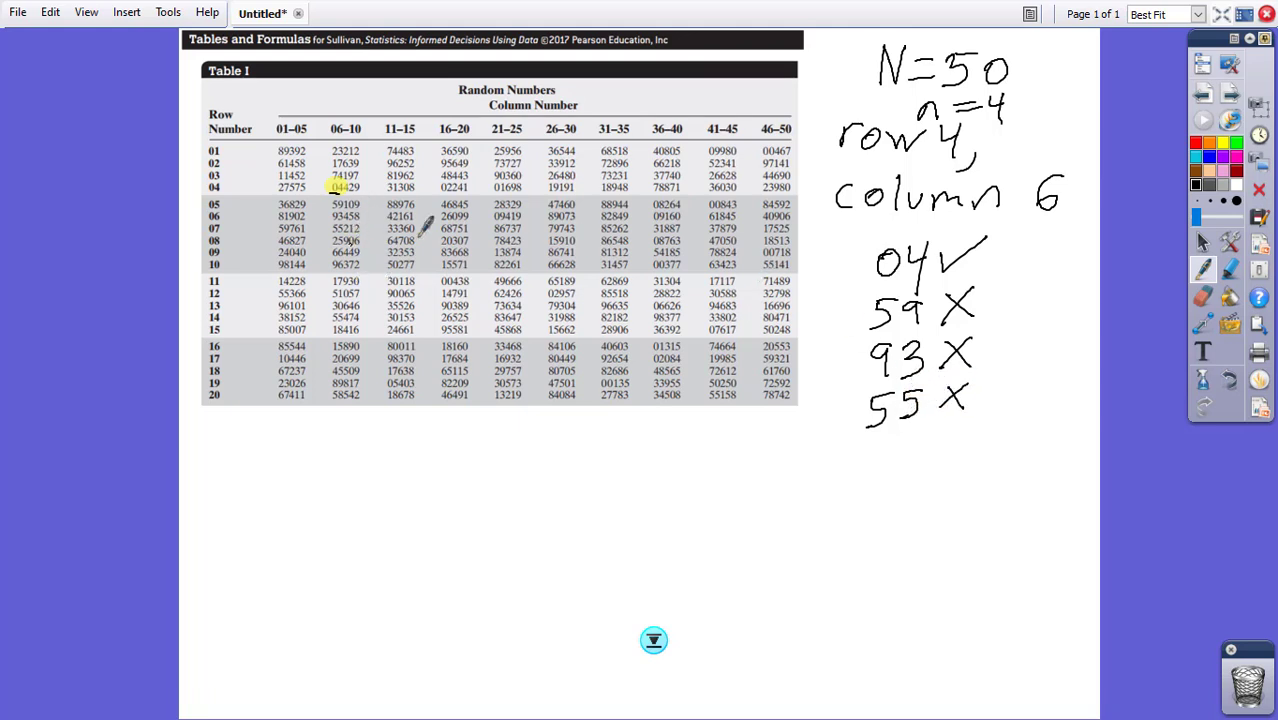
Add 25 ✓, 66 X, 96 X, 17 ✓, 51 X and 30 ✓ down the notes column
mouse_move(865, 440)
mouse_down()
mouse_move(891, 462)
mouse_move(987, 424)
mouse_up()
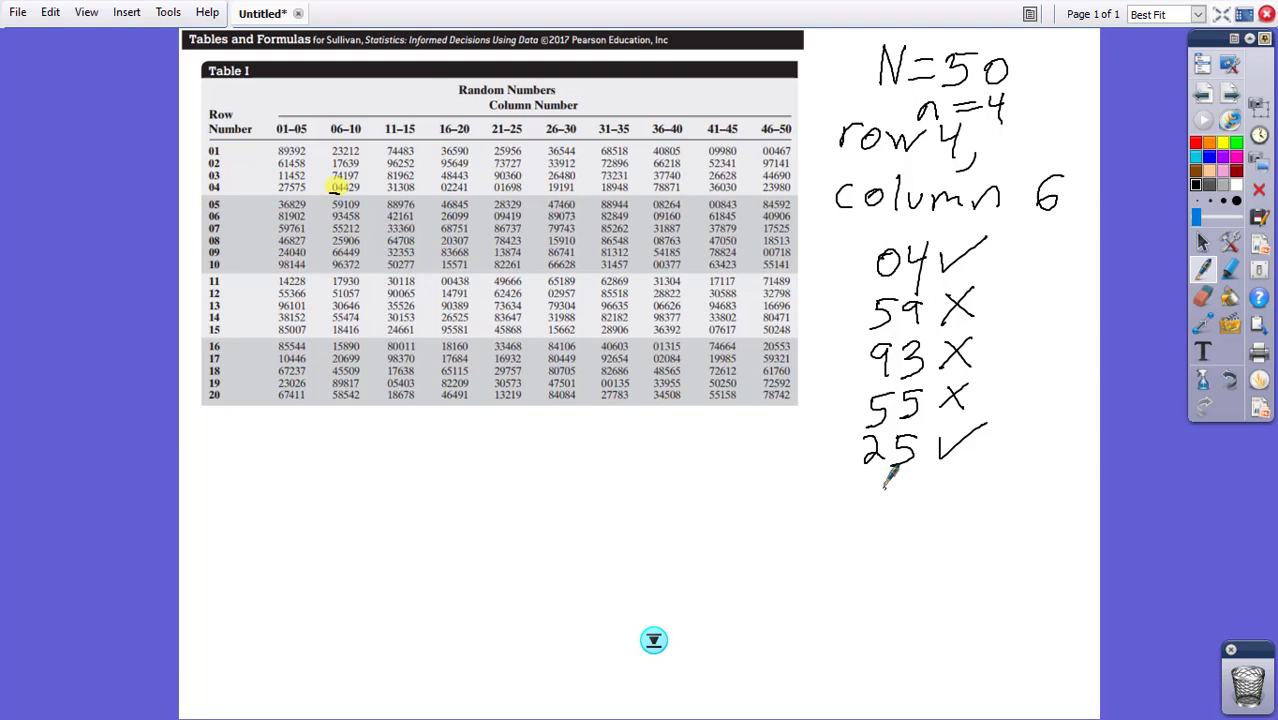
mouse_move(886, 472)
mouse_down()
mouse_move(870, 488)
mouse_move(963, 494)
mouse_move(945, 490)
mouse_up()
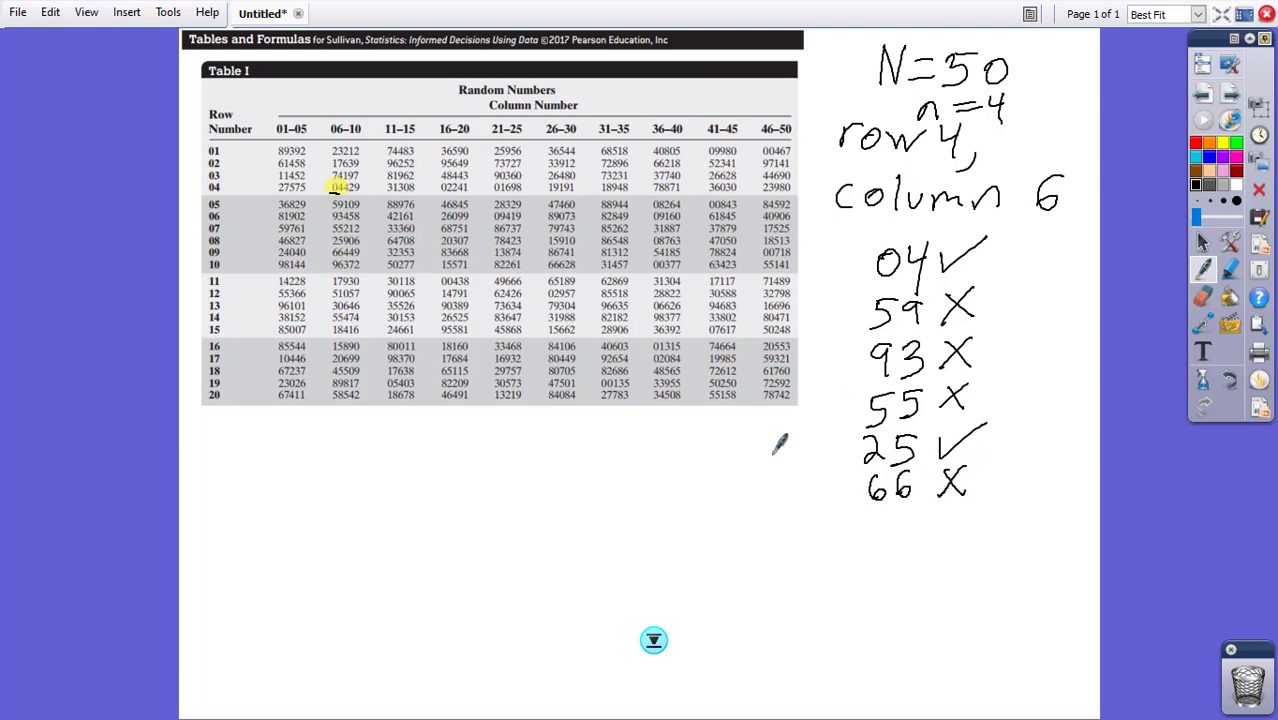
mouse_move(880, 514)
mouse_down()
mouse_move(876, 540)
mouse_move(898, 524)
mouse_move(952, 533)
mouse_move(931, 532)
mouse_move(876, 580)
mouse_move(915, 548)
mouse_move(907, 566)
mouse_move(958, 569)
mouse_move(978, 532)
mouse_up()
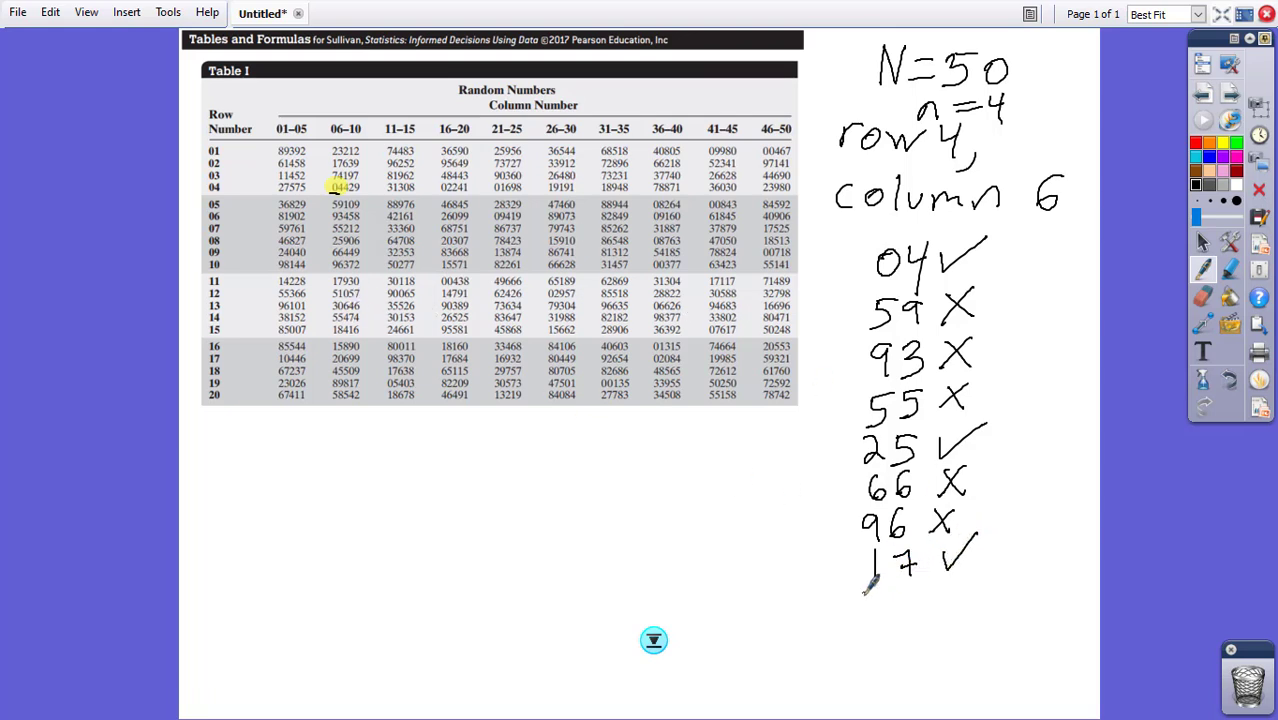
mouse_move(882, 591)
mouse_down()
mouse_move(864, 620)
mouse_move(961, 613)
mouse_move(939, 615)
mouse_up()
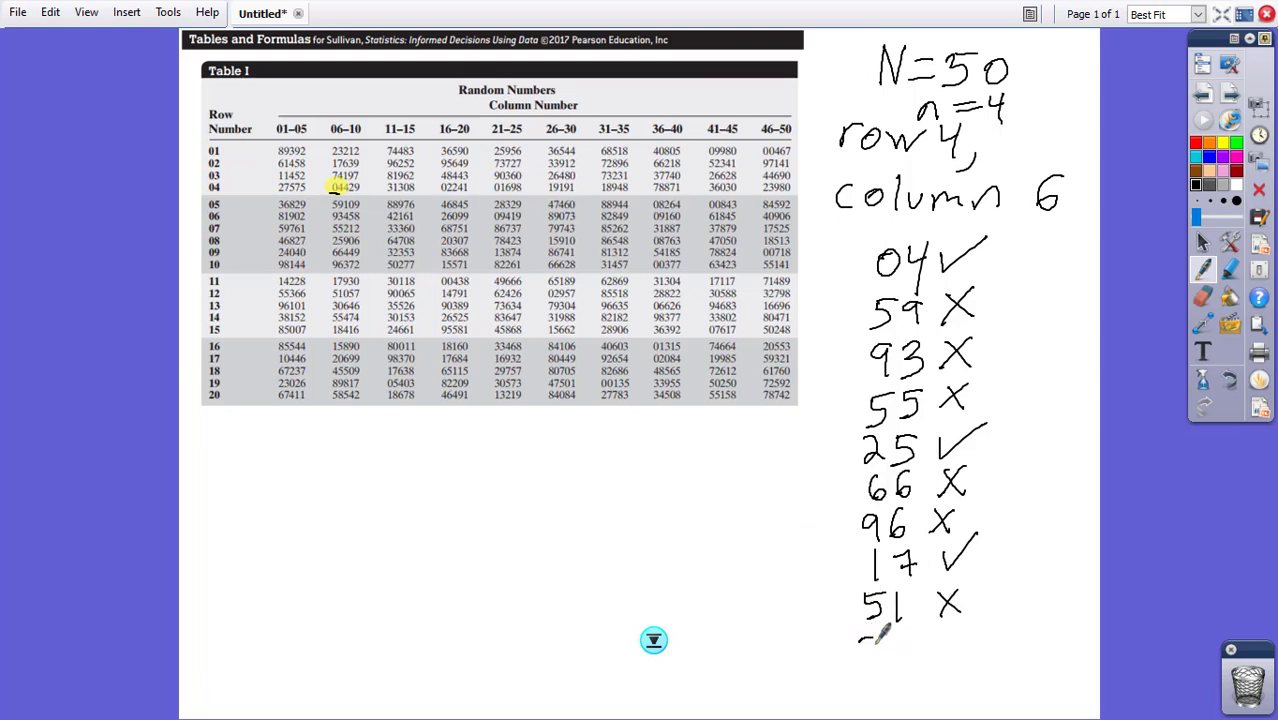
mouse_move(862, 642)
mouse_down()
mouse_move(860, 674)
mouse_move(897, 644)
mouse_move(980, 622)
mouse_up()
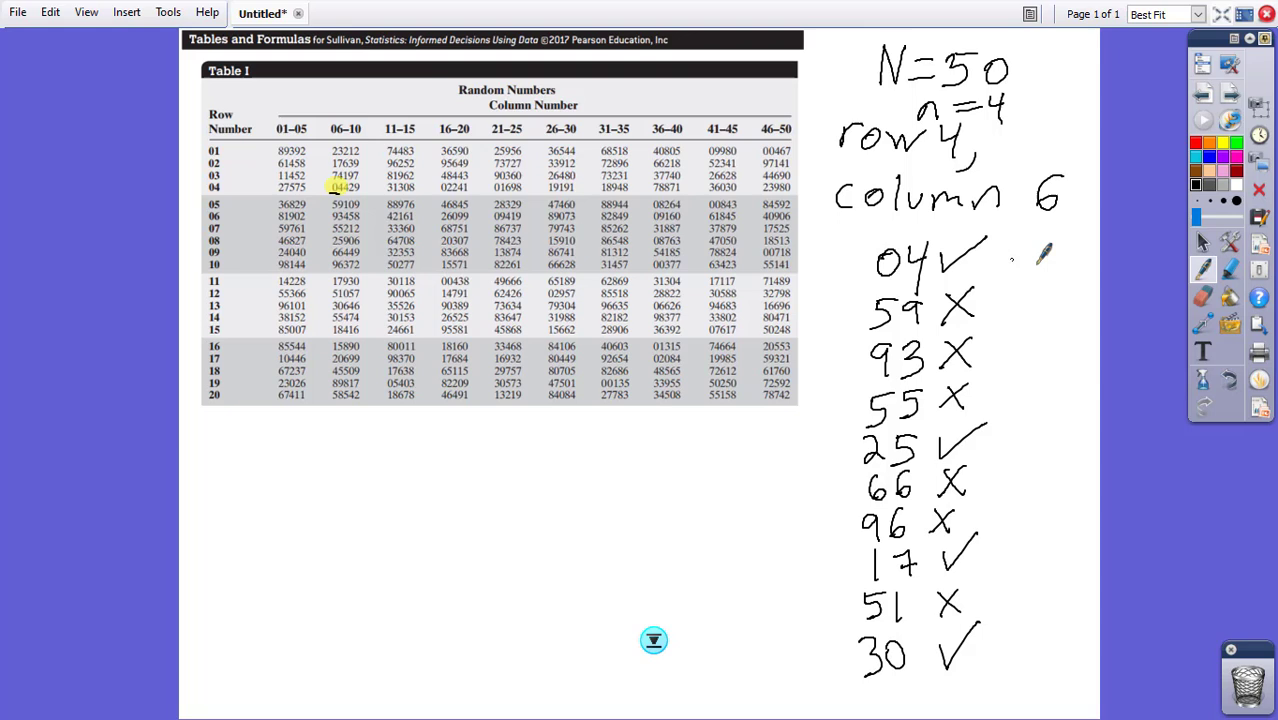
Write the sample 4, 25, 17, 30 in a separate column and circle it
mouse_move(1052, 242)
mouse_down()
mouse_move(1062, 265)
mouse_move(1084, 250)
mouse_move(1044, 334)
mouse_move(1058, 340)
mouse_move(1062, 326)
mouse_move(1057, 405)
mouse_move(1091, 376)
mouse_move(1050, 458)
mouse_up()
mouse_move(1082, 428)
mouse_down()
mouse_move(1070, 442)
mouse_move(1082, 428)
mouse_up()
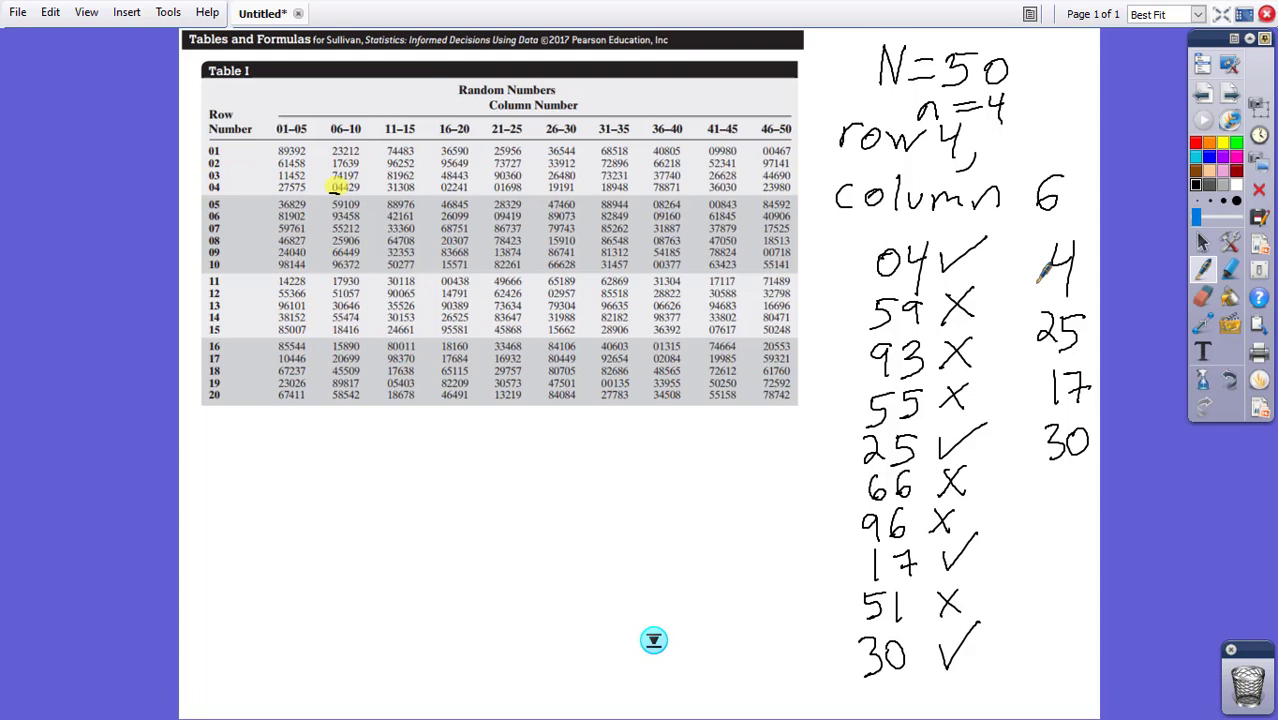
mouse_move(1066, 230)
mouse_down()
mouse_move(1038, 234)
mouse_move(1031, 370)
mouse_move(1068, 455)
mouse_move(1104, 396)
mouse_move(1104, 325)
mouse_move(1082, 236)
mouse_move(1060, 215)
mouse_up()
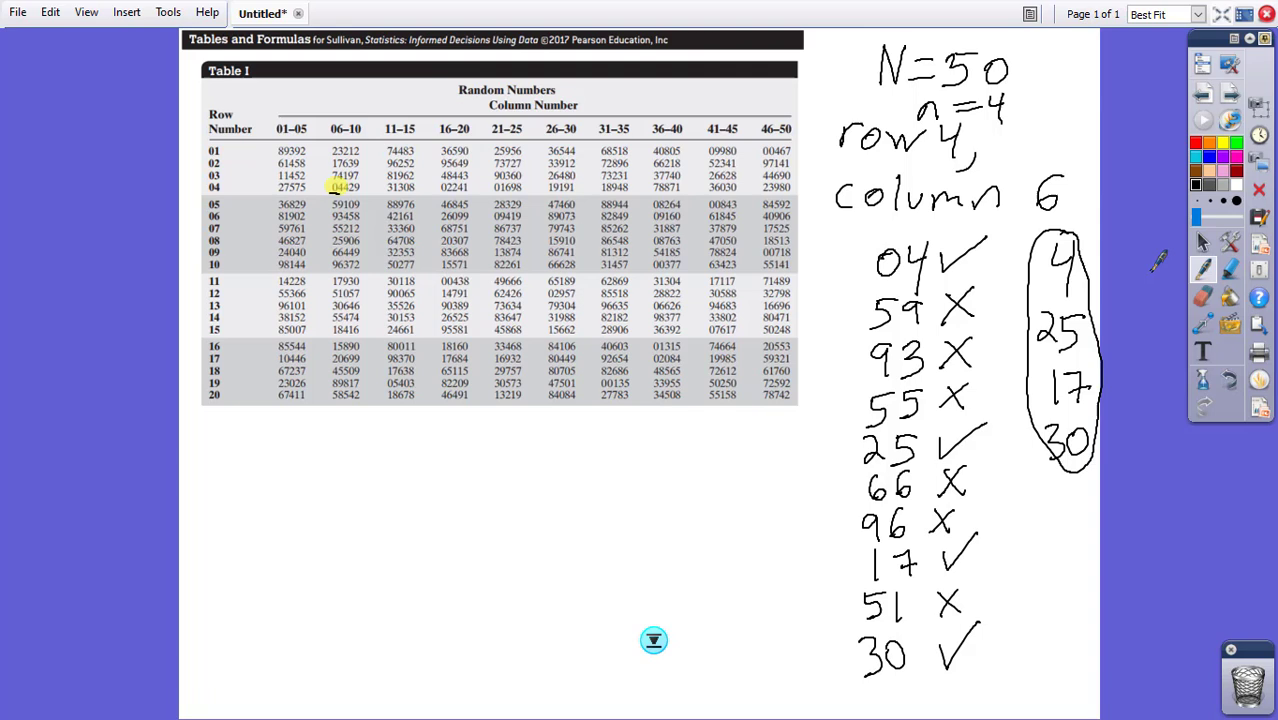
Erase all handwritten ink with Clear Annotations and reselect the pen
click(1203, 386)
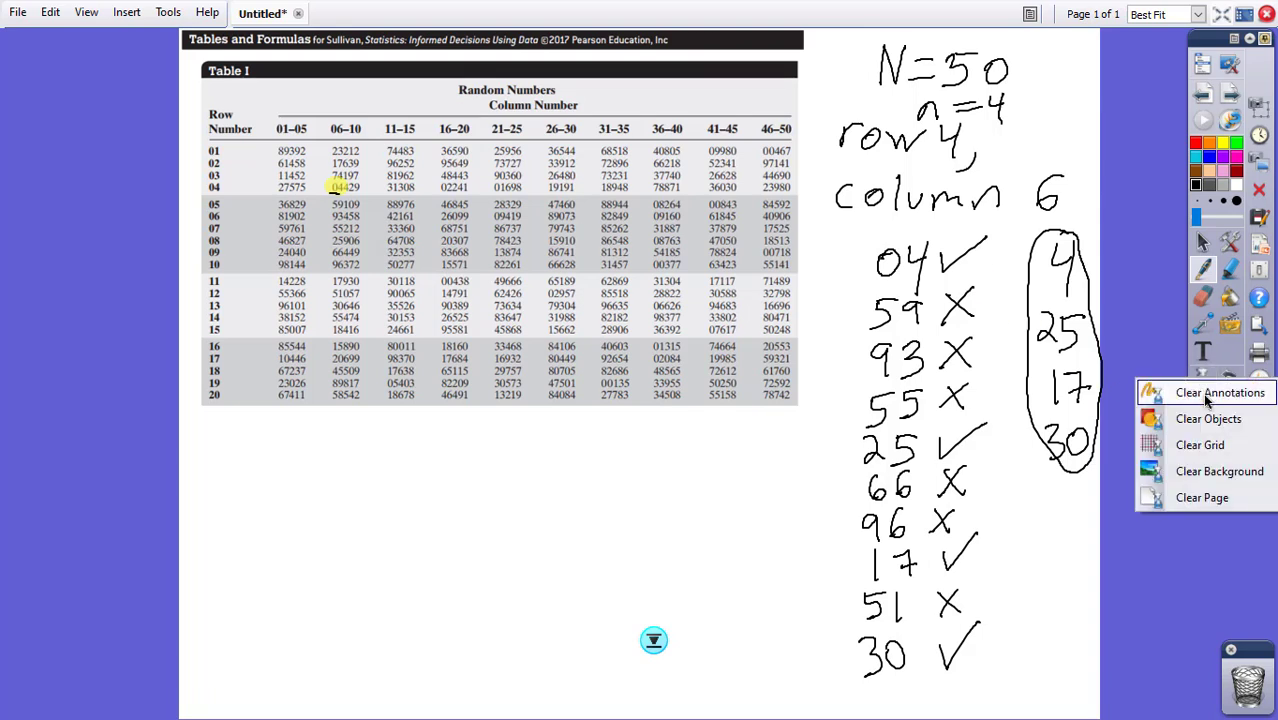
click(1215, 396)
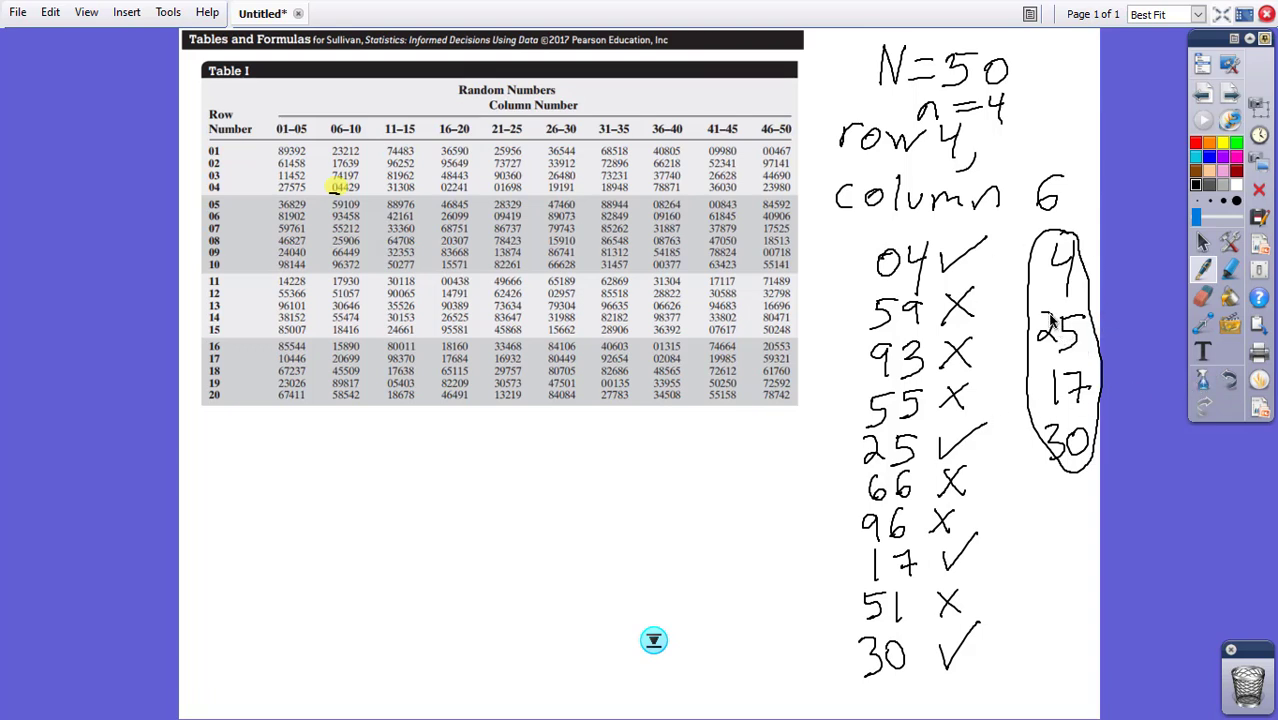
key(Delete)
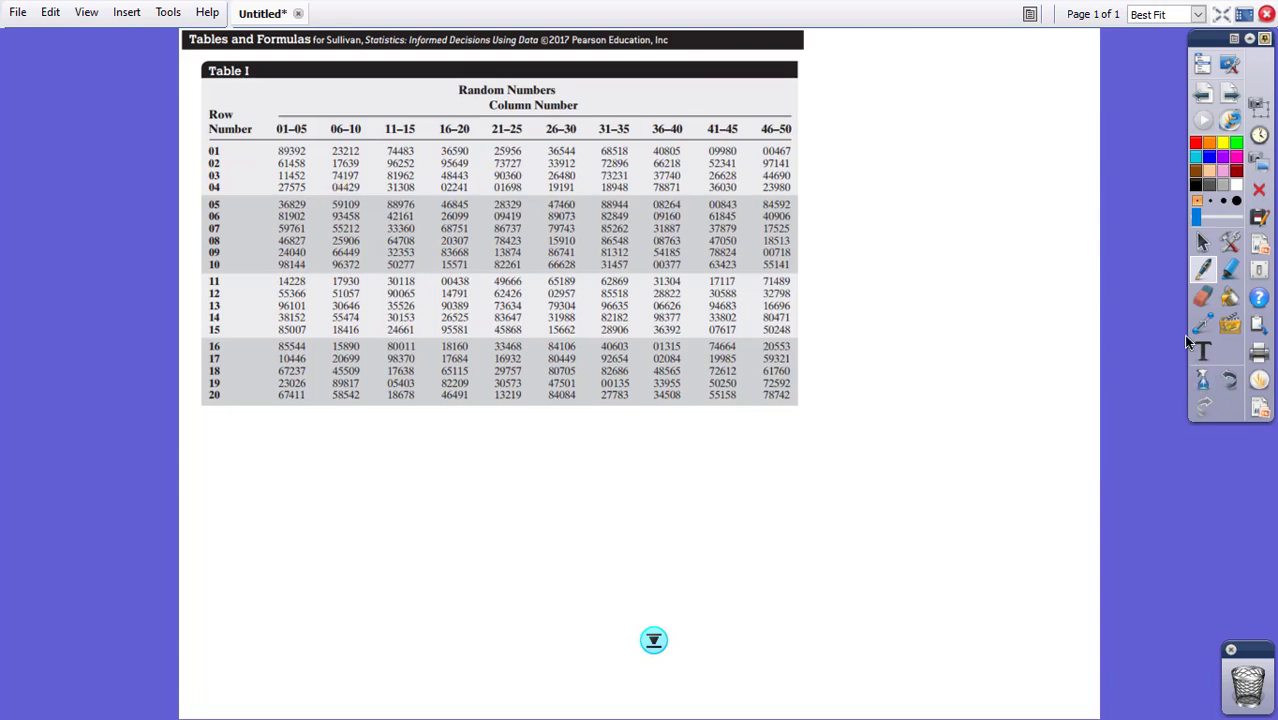
click(1204, 269)
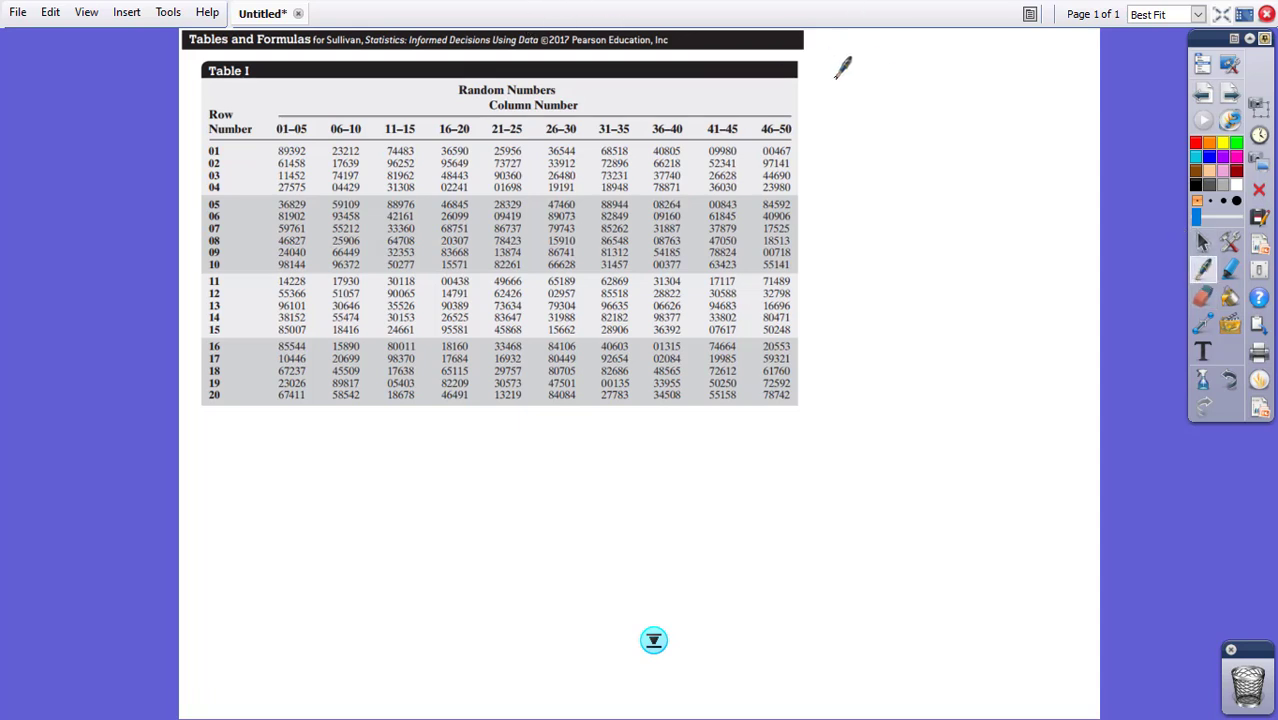
Handwrite N=600, n=3, row 8, column 11, and 647 down the right side
mouse_move(848, 50)
mouse_down()
mouse_move(868, 80)
mouse_move(877, 42)
mouse_move(914, 57)
mouse_up()
drag(884, 70, 916, 67)
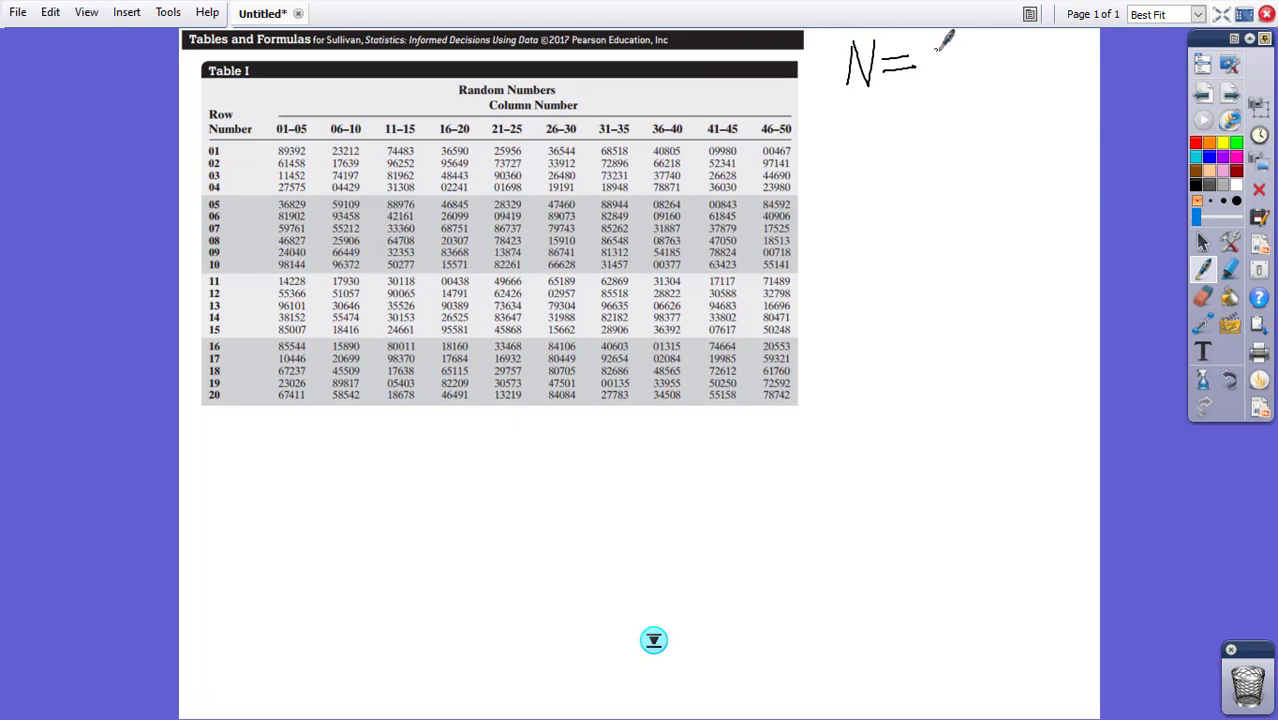
mouse_move(951, 44)
mouse_down()
mouse_move(940, 66)
mouse_move(1004, 53)
mouse_up()
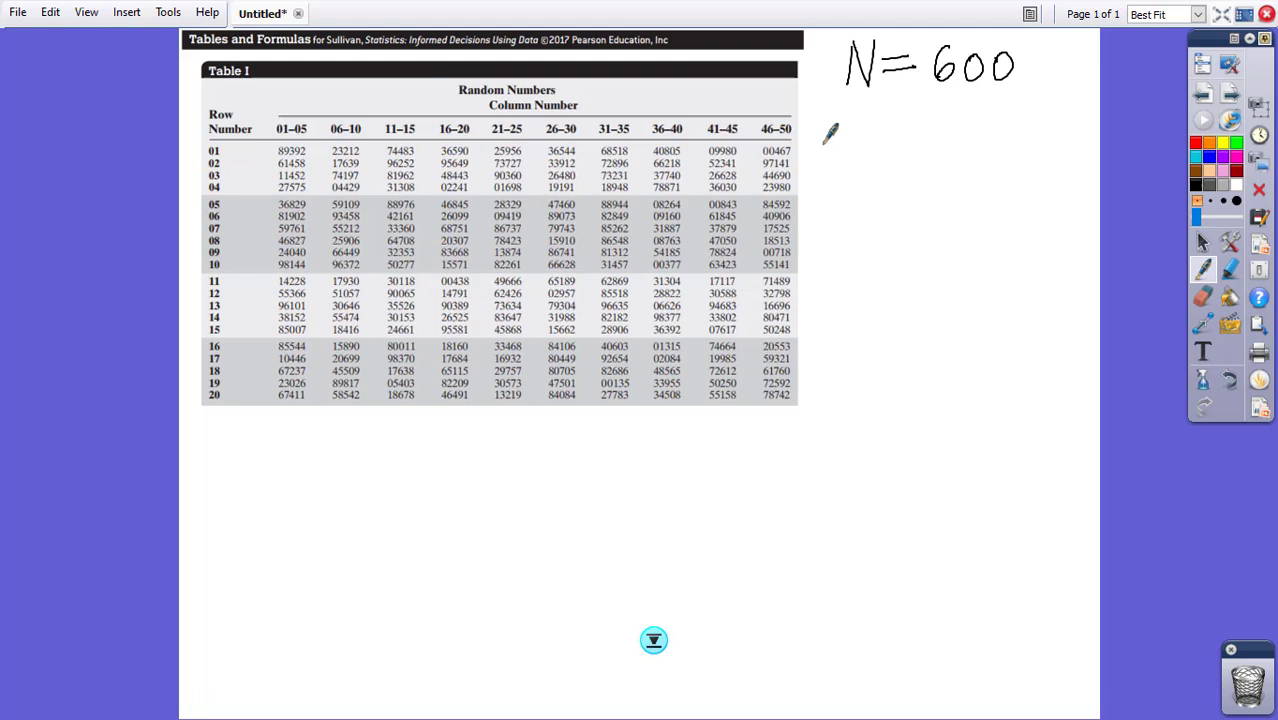
mouse_move(888, 127)
mouse_down()
mouse_move(946, 111)
mouse_move(976, 134)
mouse_move(942, 143)
mouse_up()
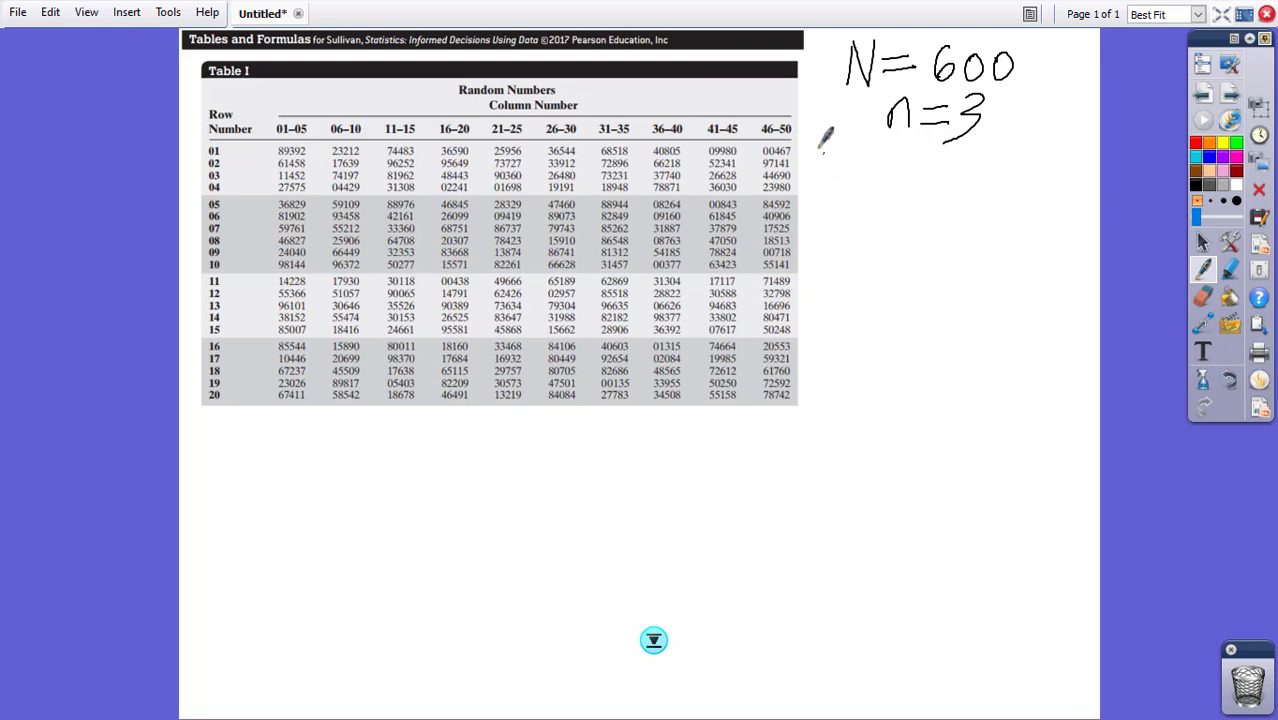
mouse_move(826, 158)
mouse_down()
mouse_move(895, 172)
mouse_move(908, 152)
mouse_move(970, 164)
mouse_move(966, 148)
mouse_up()
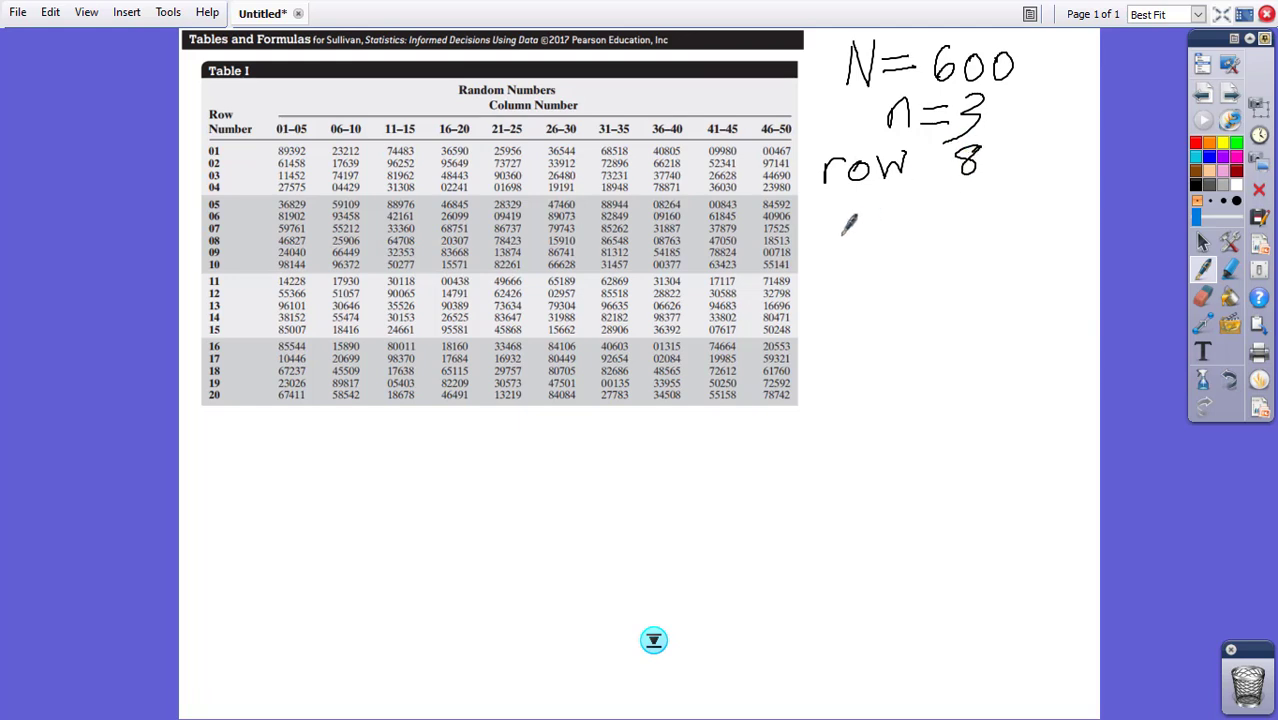
mouse_move(838, 198)
mouse_down()
mouse_move(838, 224)
mouse_move(857, 205)
mouse_move(877, 225)
mouse_move(899, 199)
mouse_move(906, 226)
mouse_move(1016, 228)
mouse_up()
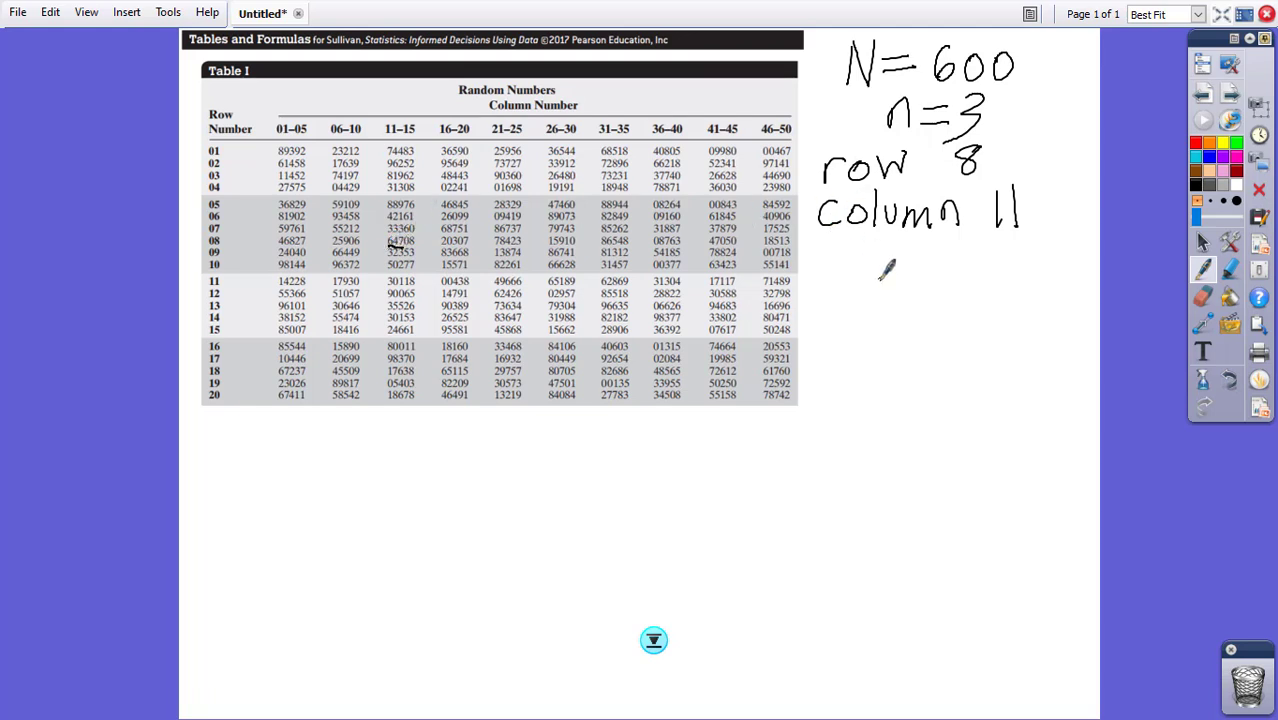
mouse_move(888, 257)
mouse_down()
mouse_move(876, 282)
mouse_move(940, 254)
mouse_move(946, 282)
mouse_up()
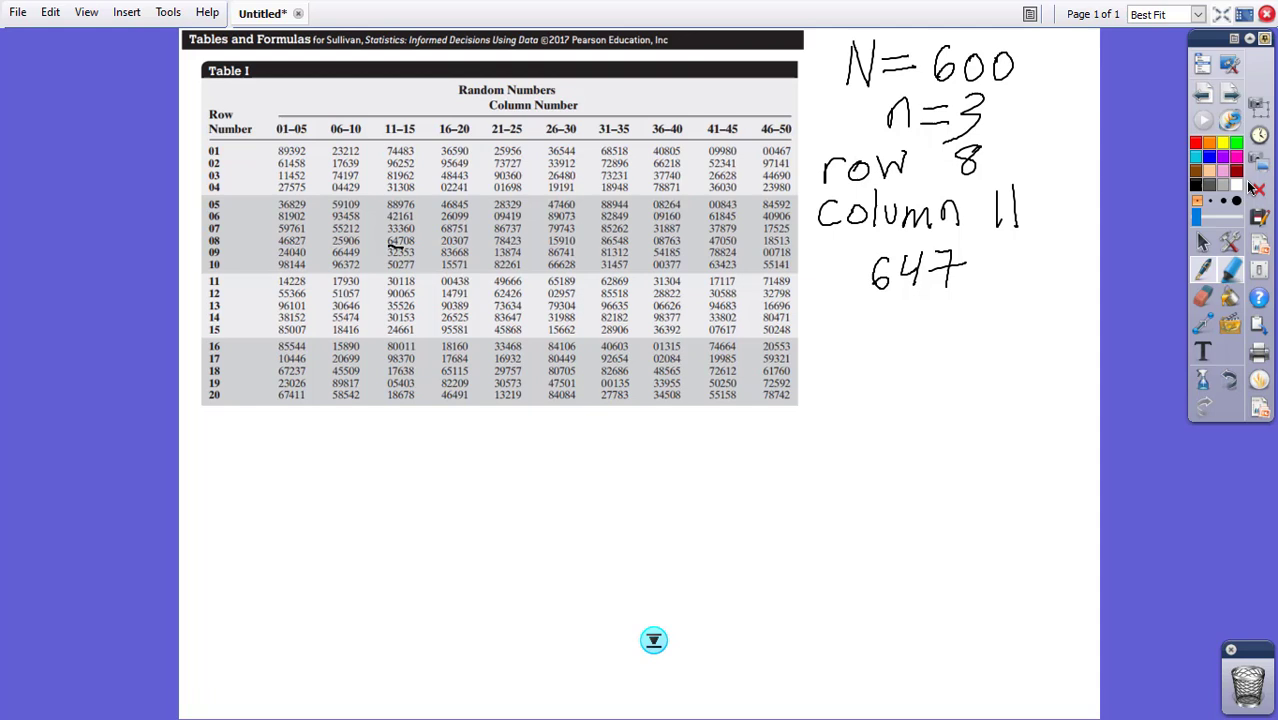
Highlight 64708 in row 08 in yellow and draw an X after 647
click(1230, 270)
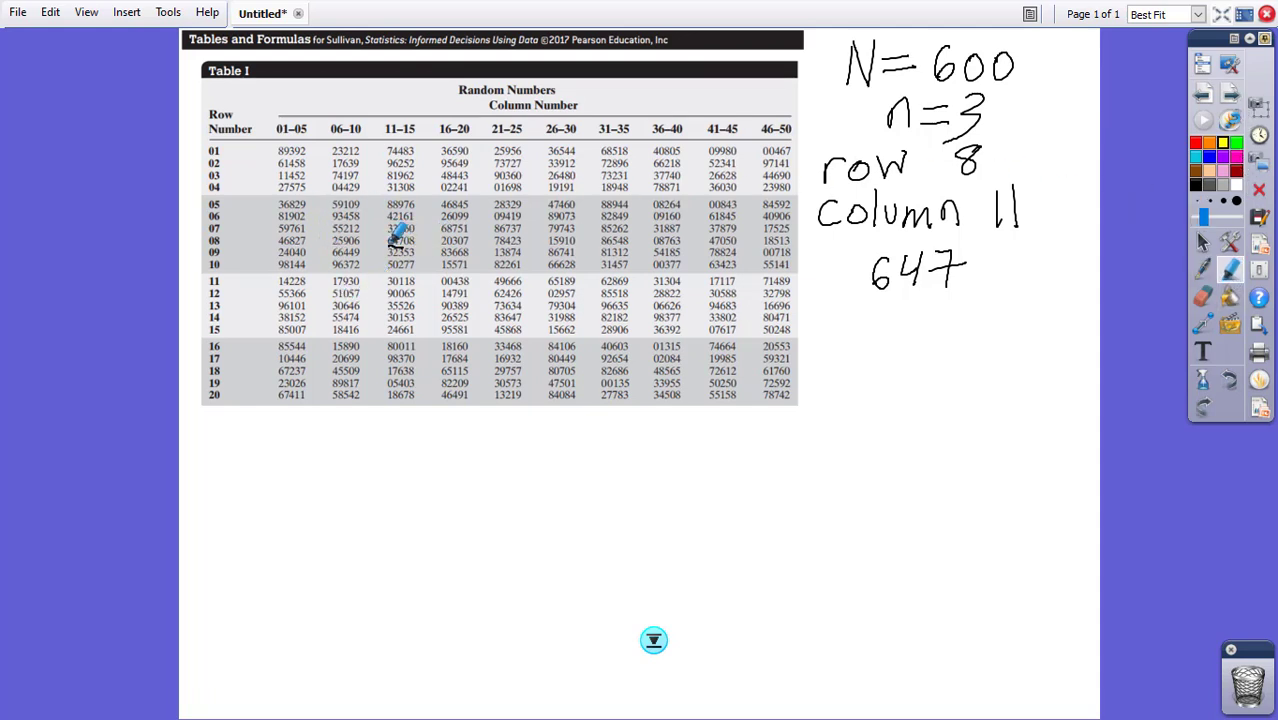
drag(386, 242, 411, 242)
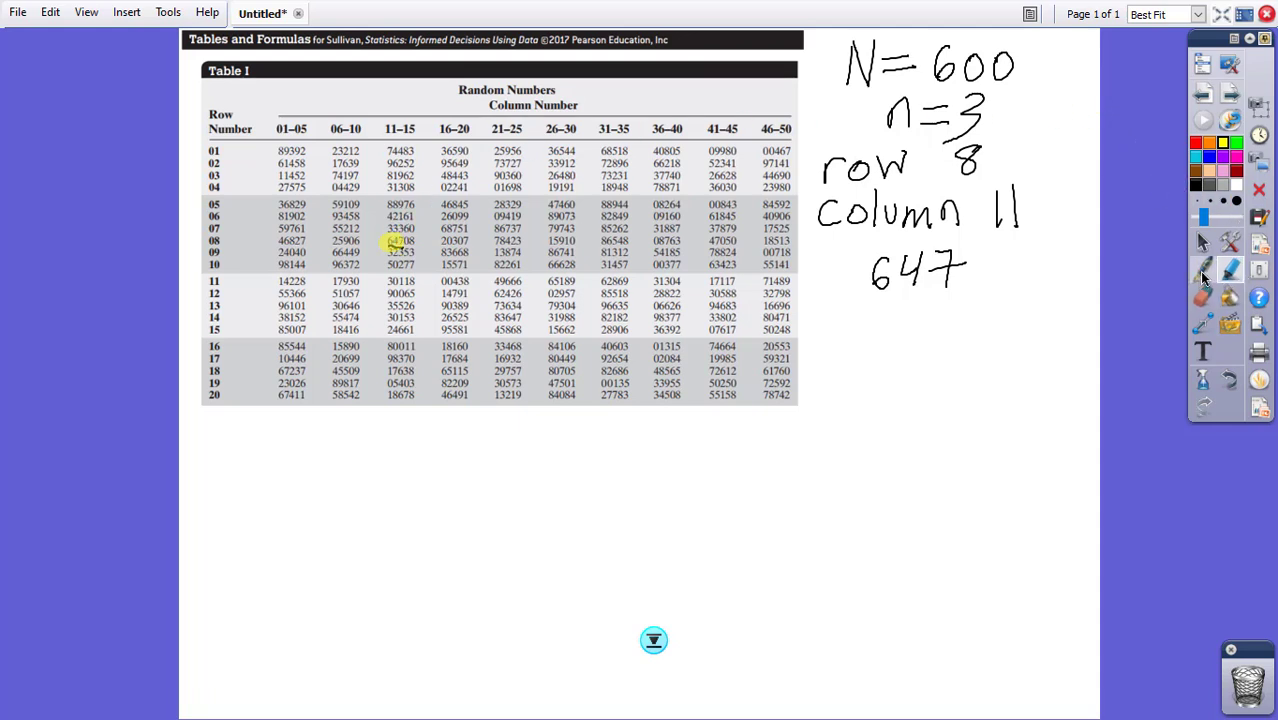
click(1204, 274)
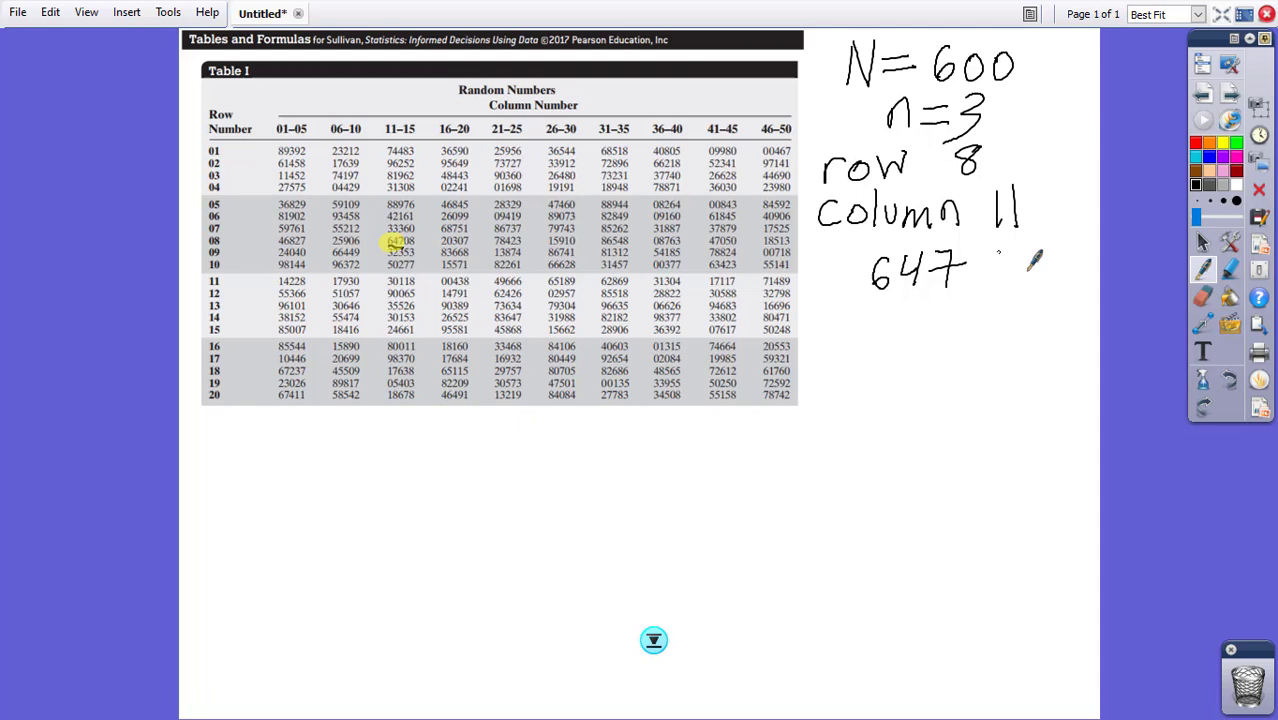
mouse_move(998, 243)
mouse_down()
mouse_move(1022, 279)
mouse_move(984, 286)
mouse_up()
click(856, 263)
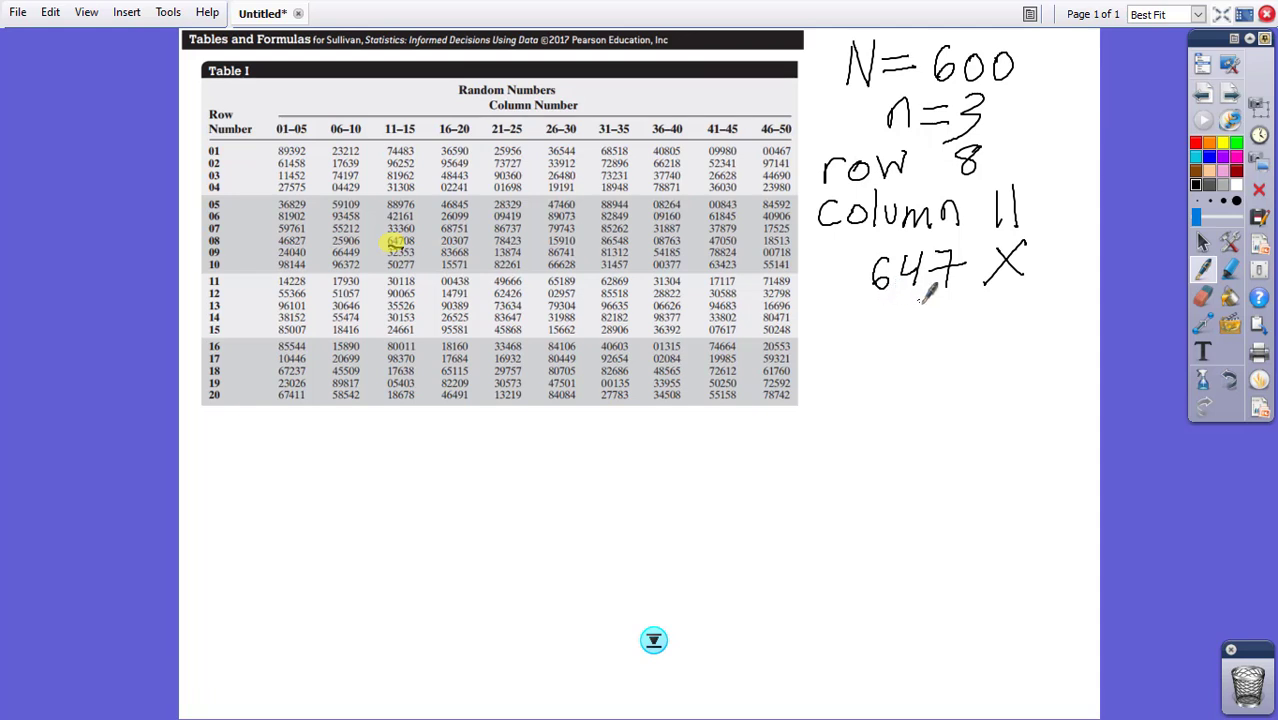
Write 323, 502 and 301 below 647, each with a check mark
mouse_move(879, 309)
mouse_down()
mouse_move(881, 337)
mouse_move(918, 316)
mouse_move(922, 338)
mouse_move(1030, 290)
mouse_up()
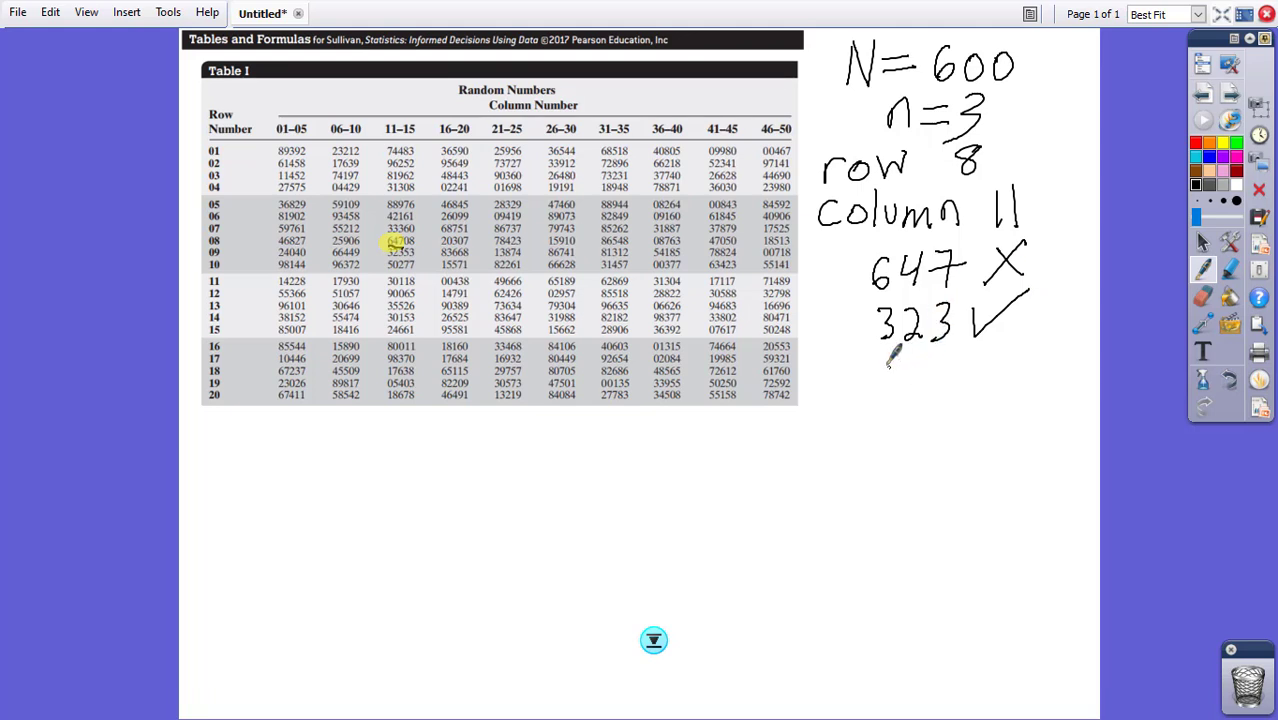
mouse_move(897, 365)
mouse_down()
mouse_move(880, 393)
mouse_move(918, 366)
mouse_move(926, 392)
mouse_move(955, 390)
mouse_move(1026, 350)
mouse_up()
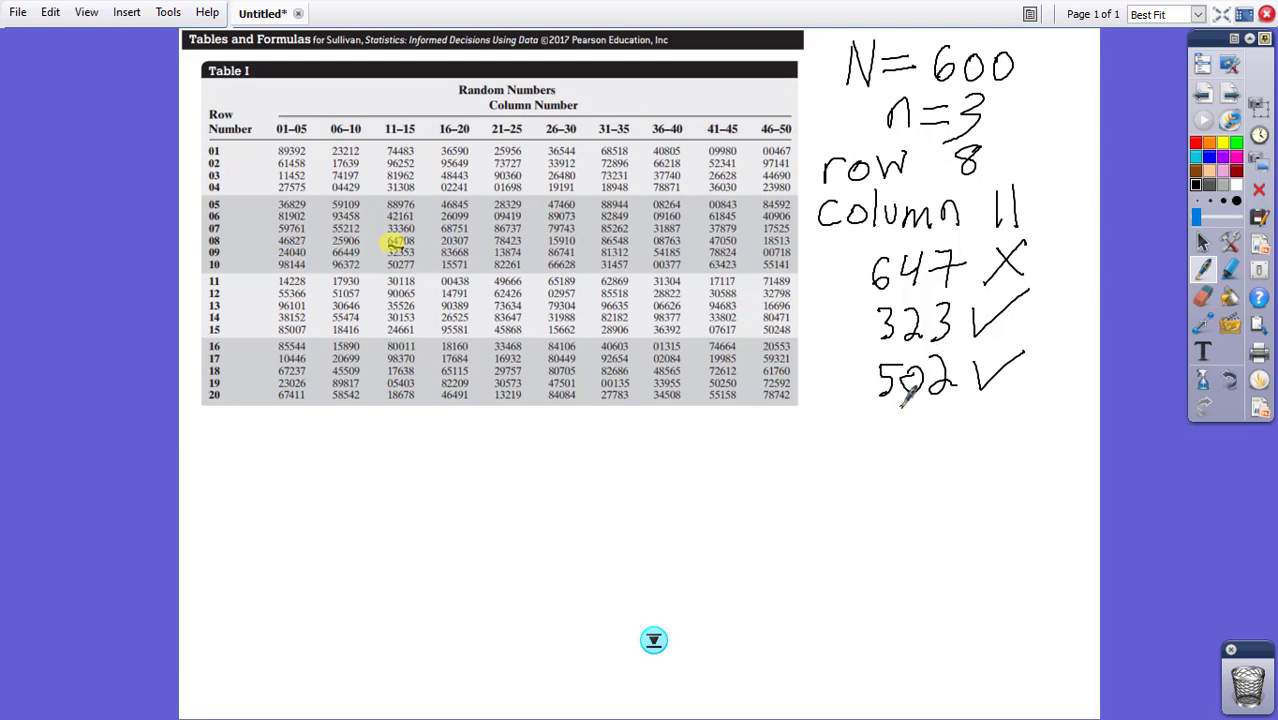
mouse_move(882, 420)
mouse_down()
mouse_move(903, 432)
mouse_move(882, 447)
mouse_up()
mouse_move(926, 416)
mouse_down()
mouse_move(916, 426)
mouse_move(926, 418)
mouse_move(944, 442)
mouse_move(1026, 392)
mouse_up()
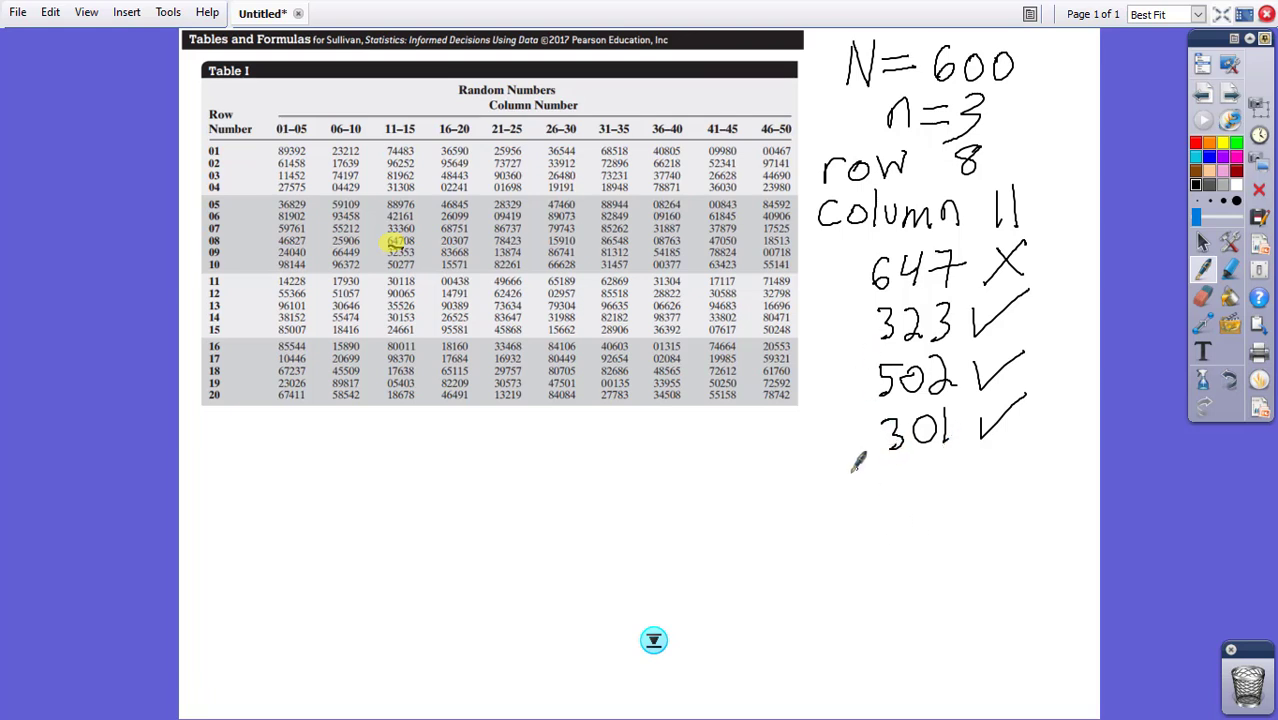
Write the final sample 323, 502, 301 beneath the ticked list
mouse_move(799, 508)
mouse_down()
mouse_move(826, 530)
mouse_move(800, 543)
mouse_move(858, 539)
mouse_move(878, 519)
mouse_move(864, 541)
mouse_move(888, 550)
mouse_up()
mouse_move(923, 488)
mouse_down()
mouse_move(918, 536)
mouse_move(958, 496)
mouse_move(944, 493)
mouse_up()
drag(966, 504, 1008, 536)
drag(998, 526, 982, 561)
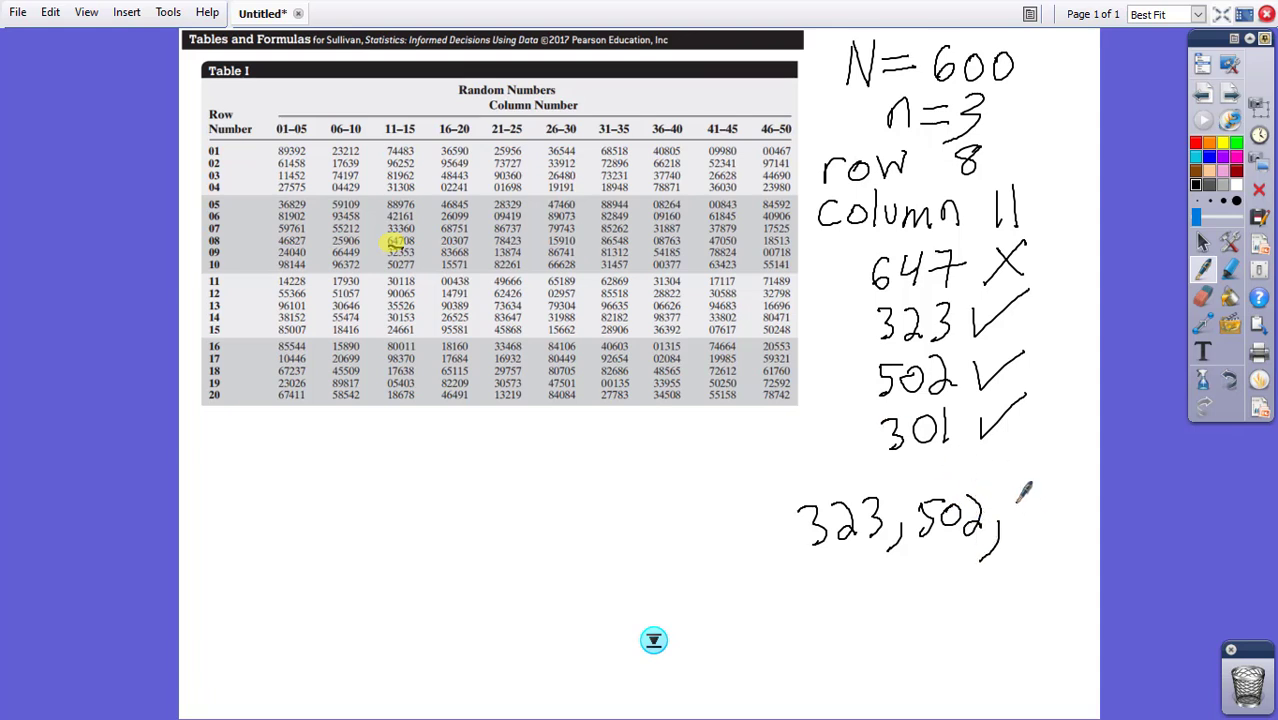
mouse_move(1018, 500)
mouse_down()
mouse_move(1016, 536)
mouse_move(1046, 506)
mouse_move(1072, 536)
mouse_up()
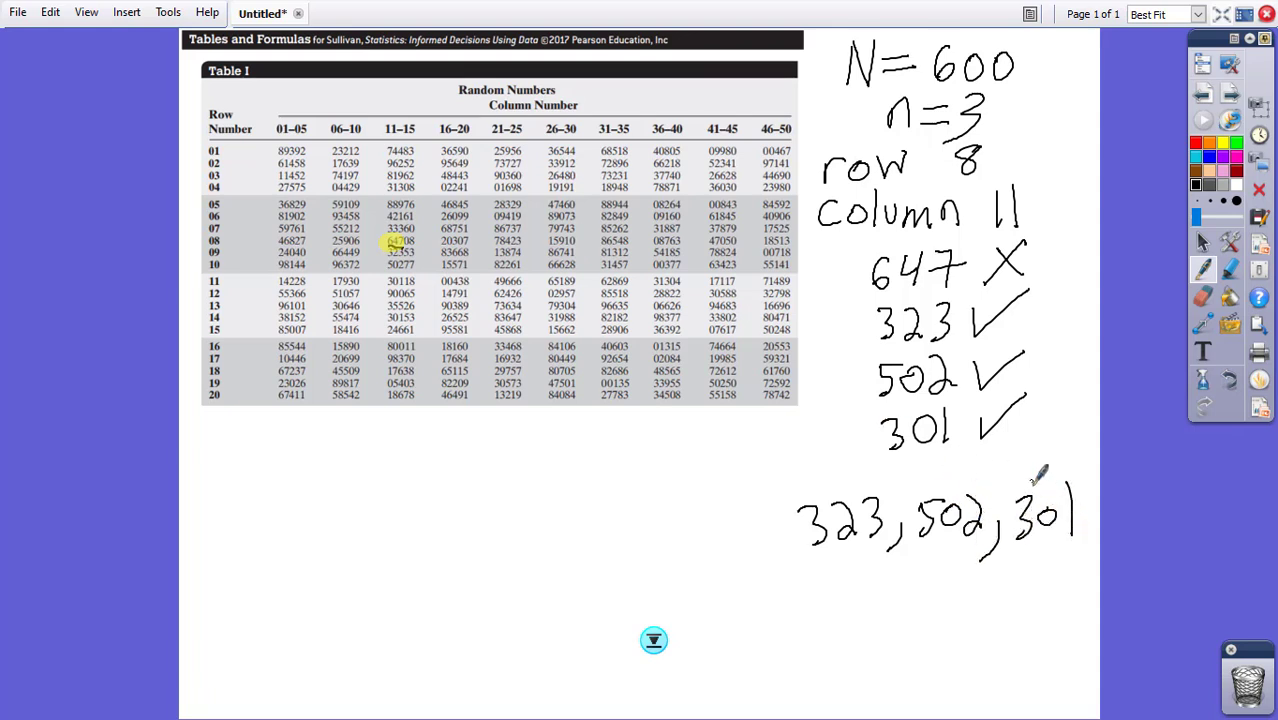